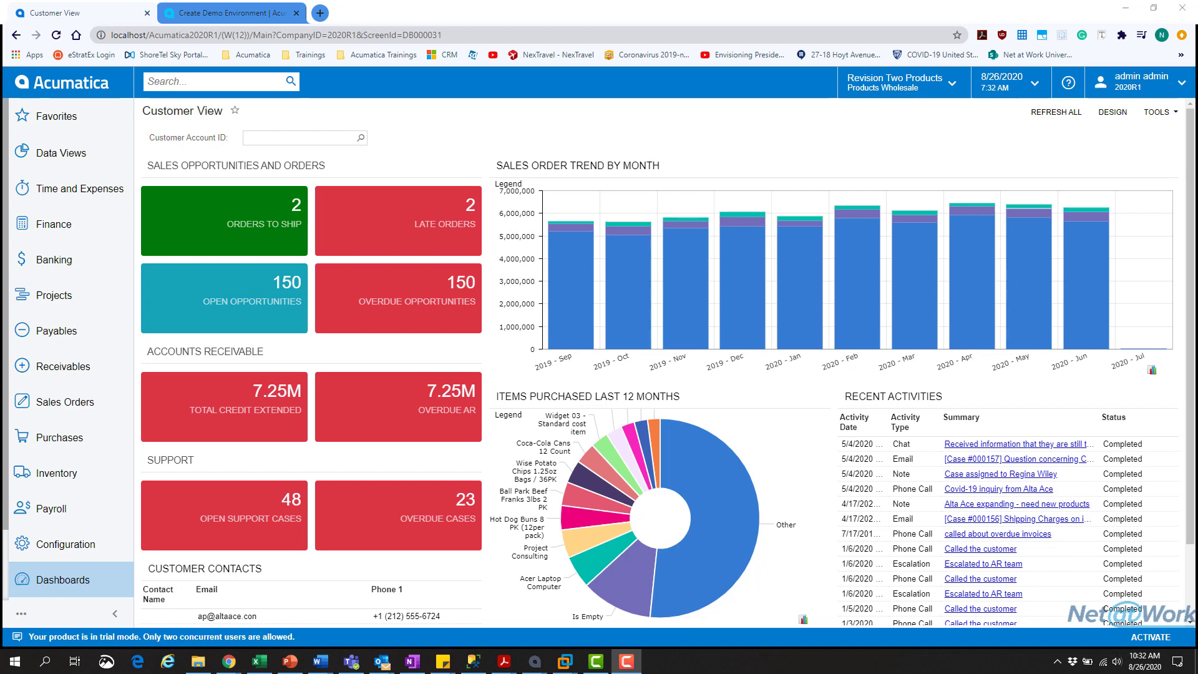
- Show the About information and select the installed build number, 20.106.0005
{"action": "left_click", "coordinate": [1157, 112]}
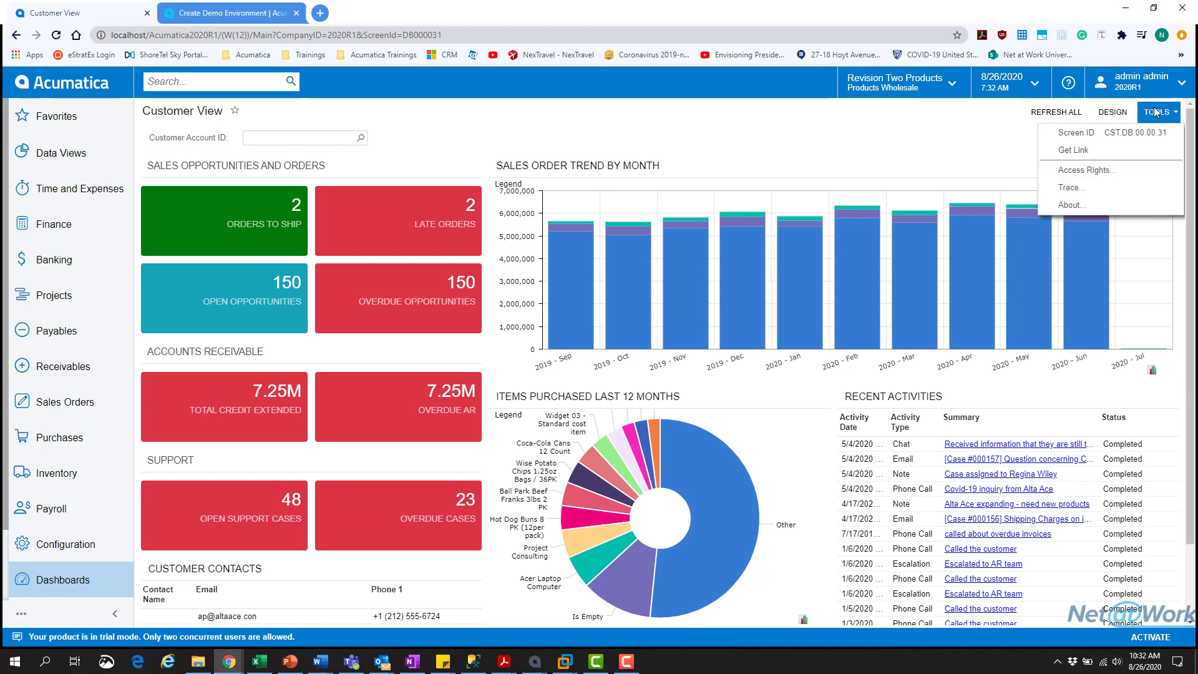
{"action": "left_click", "coordinate": [1090, 201]}
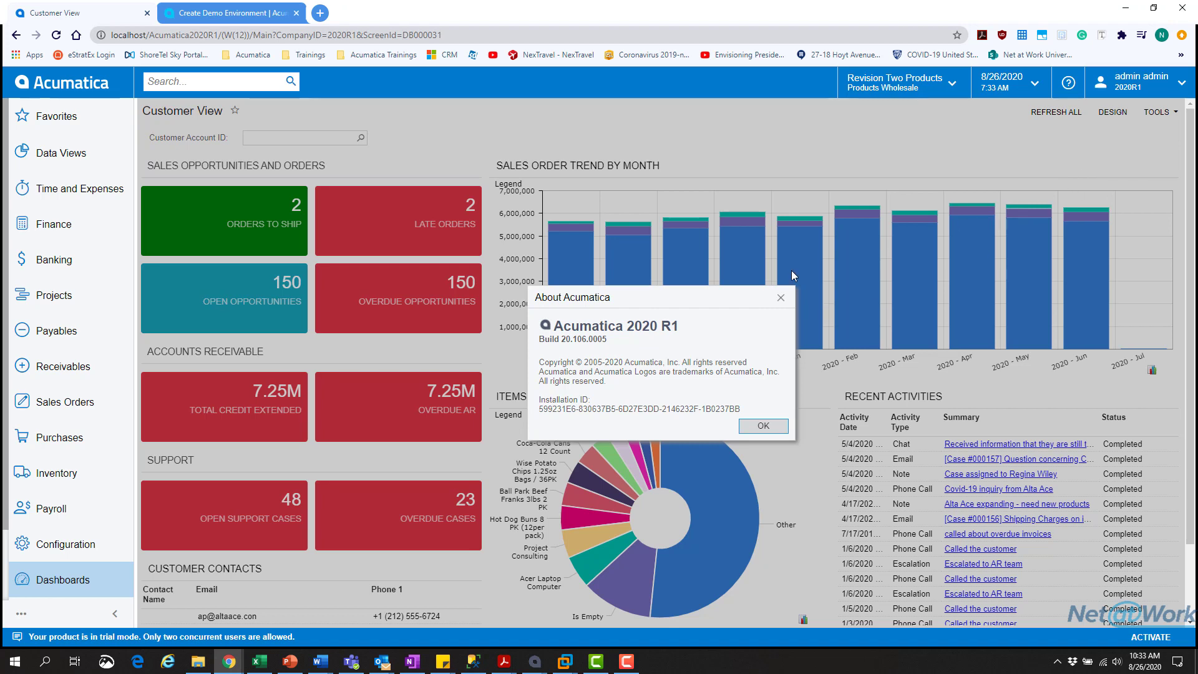
{"action": "left_click", "coordinate": [538, 341]}
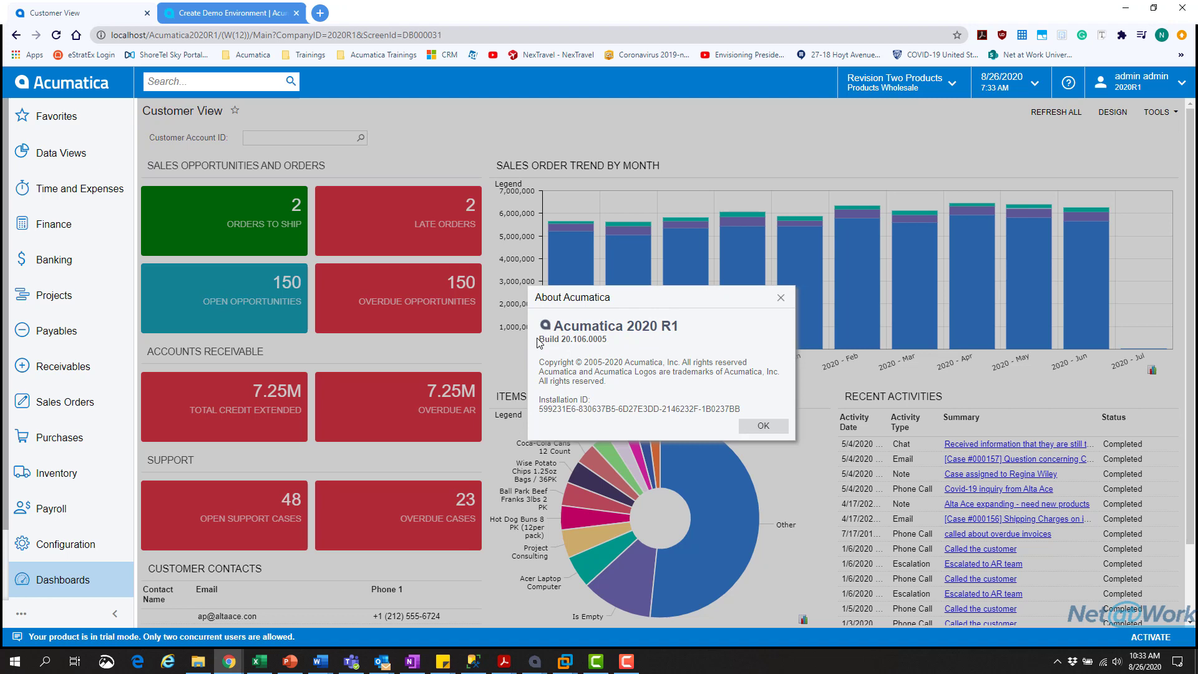
{"action": "left_click_drag", "start_coordinate": [538, 341], "coordinate": [606, 338]}
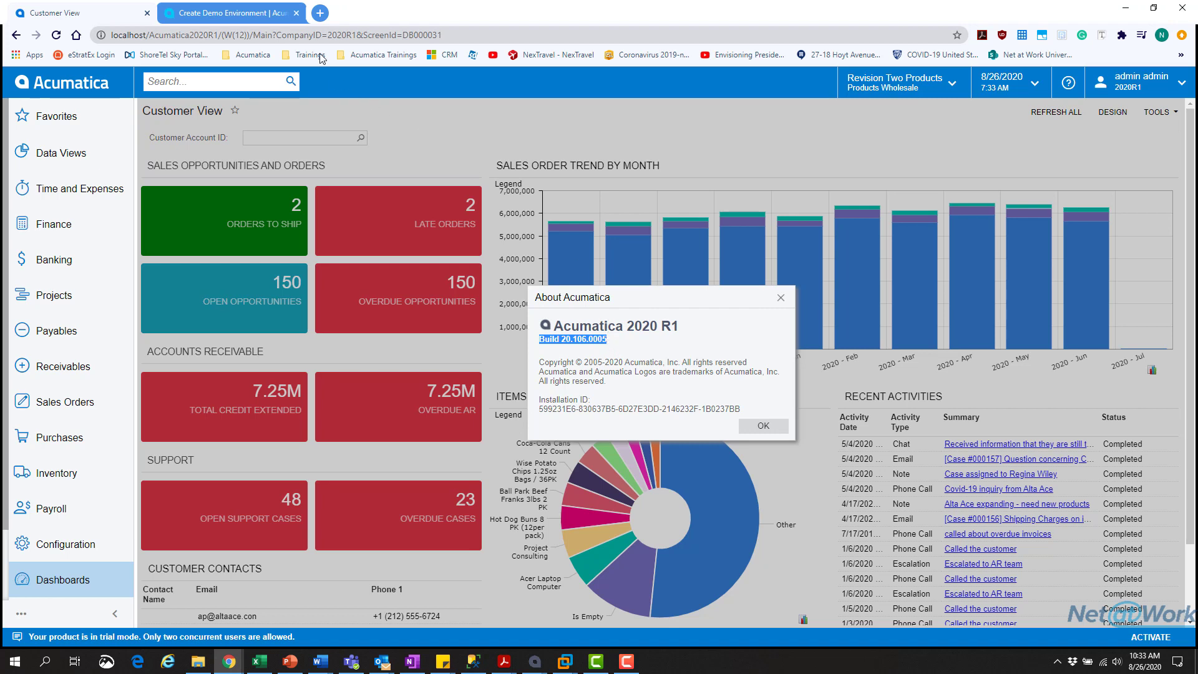
- Download the SalesDemo snapshot zip for build 20.106.0005 from the portal's Older Snapshots list
{"action": "left_click", "coordinate": [224, 16]}
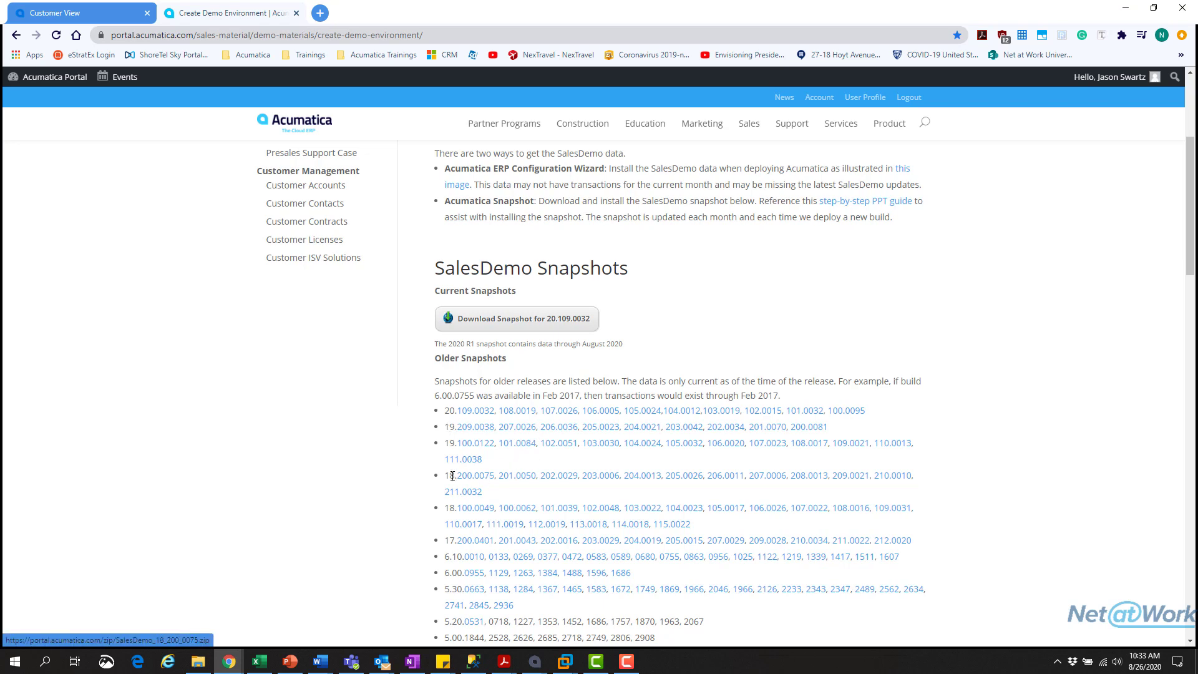
{"action": "scroll", "coordinate": [468, 542], "scroll_direction": "down", "scroll_amount": 2}
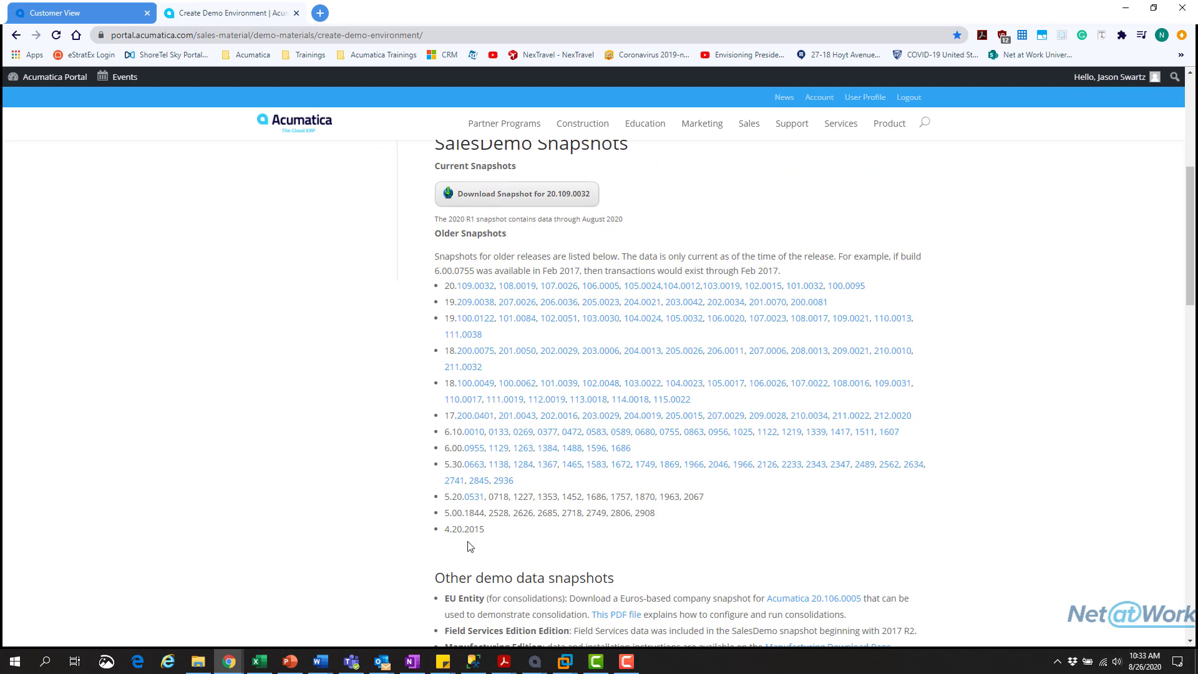
{"action": "scroll", "coordinate": [477, 533], "scroll_direction": "up", "scroll_amount": 1}
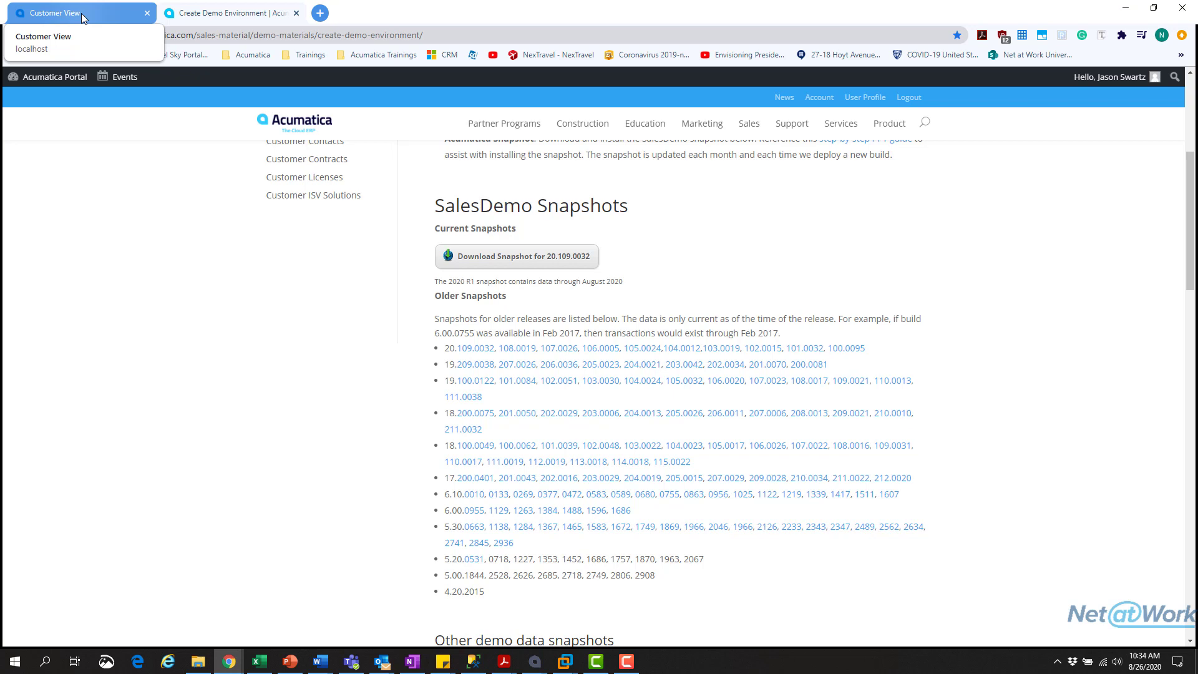
{"action": "left_click", "coordinate": [83, 14]}
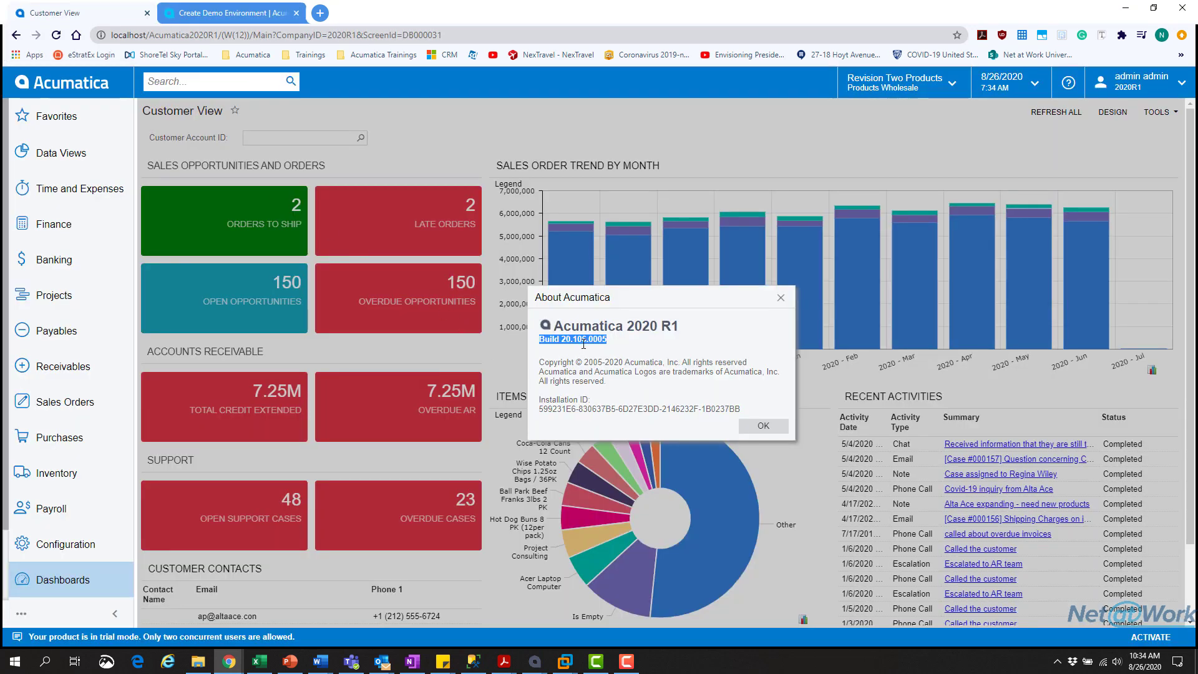
{"action": "left_click", "coordinate": [231, 14]}
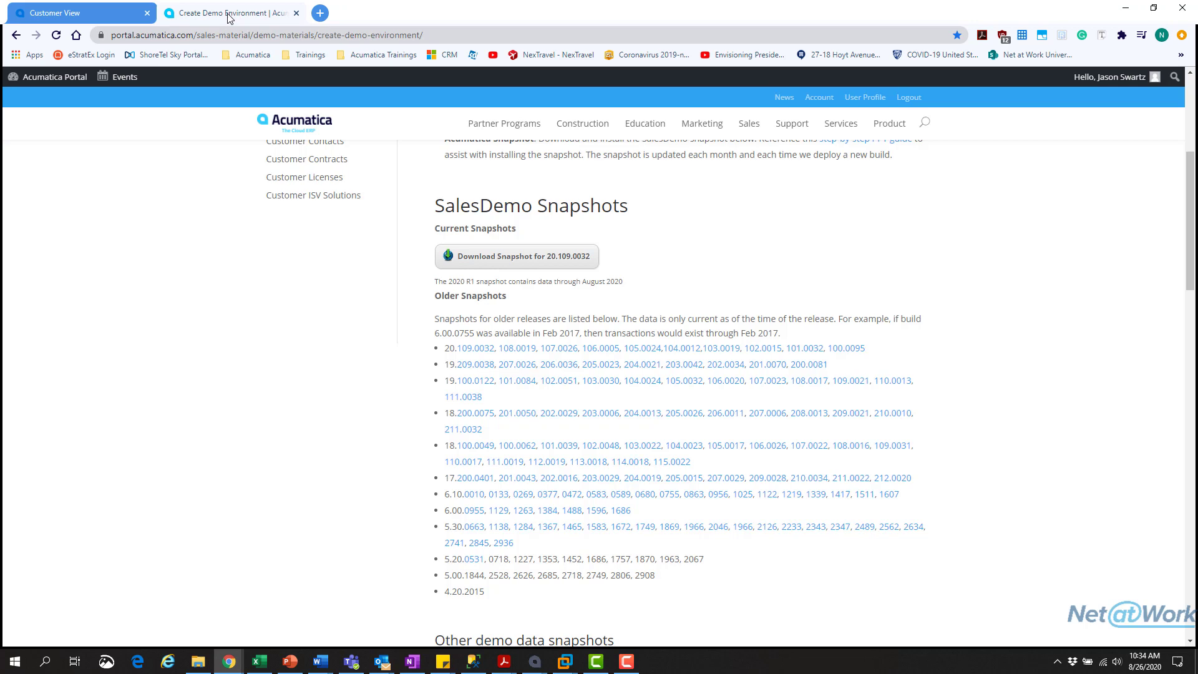
{"action": "left_click", "coordinate": [598, 349]}
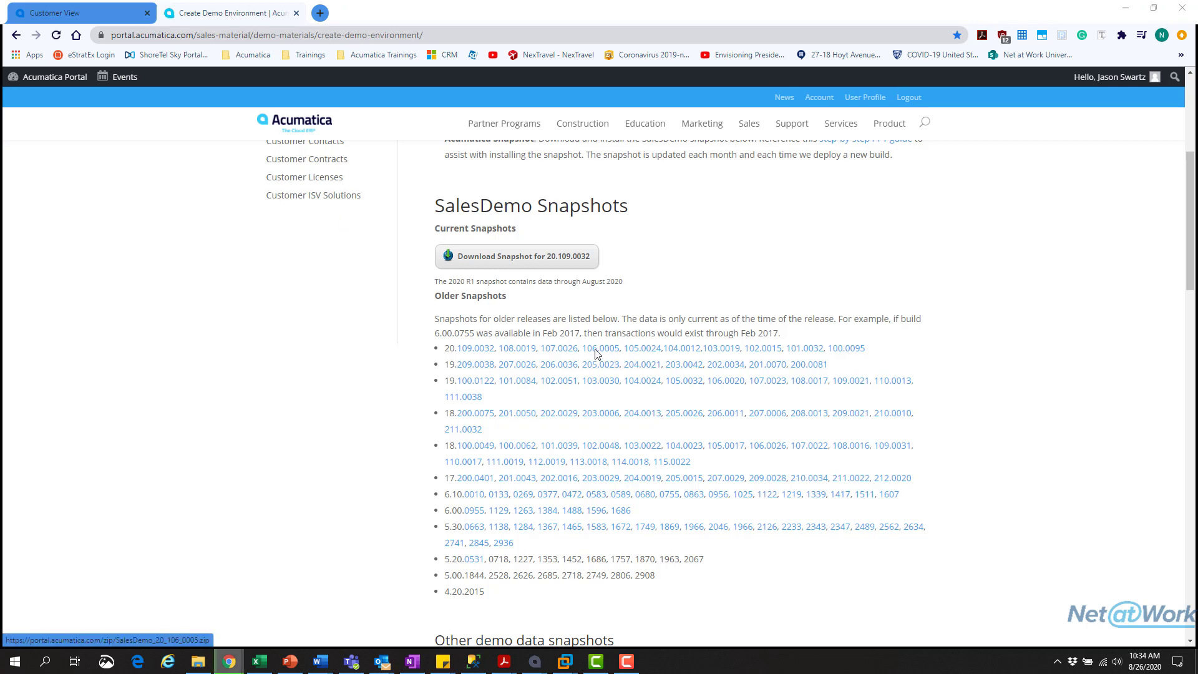
{"action": "key", "text": "Return"}
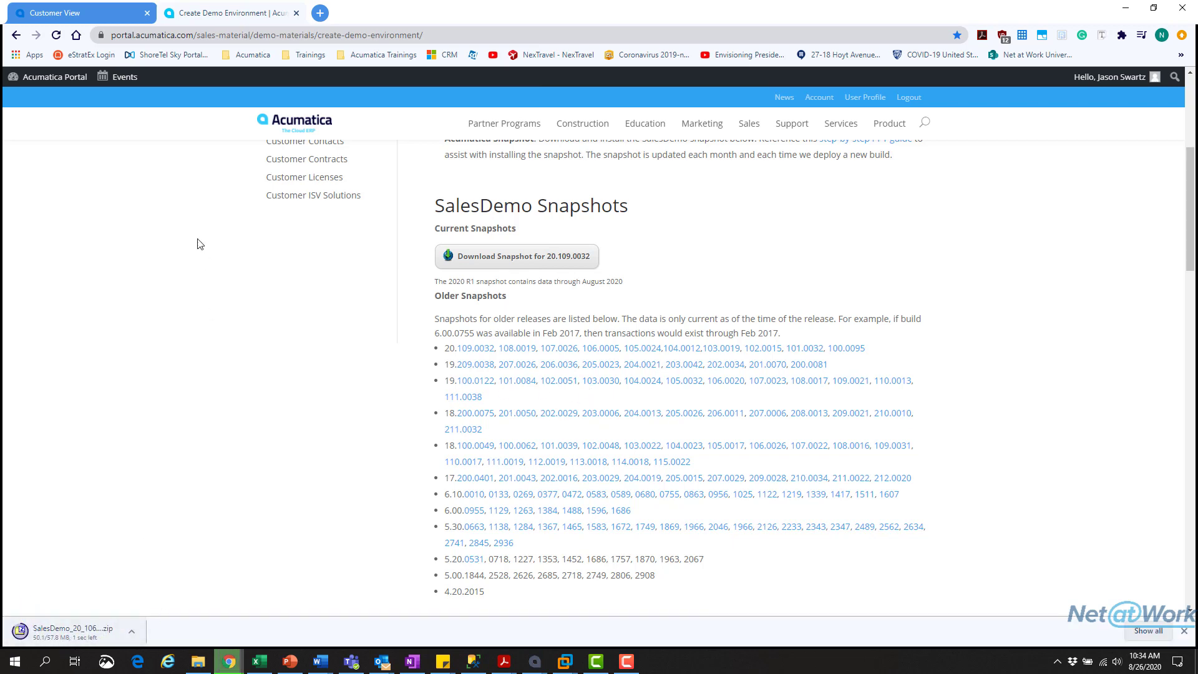
- Close the About box and open the Tenants screen by searching 'tenant'
{"action": "left_click", "coordinate": [112, 19]}
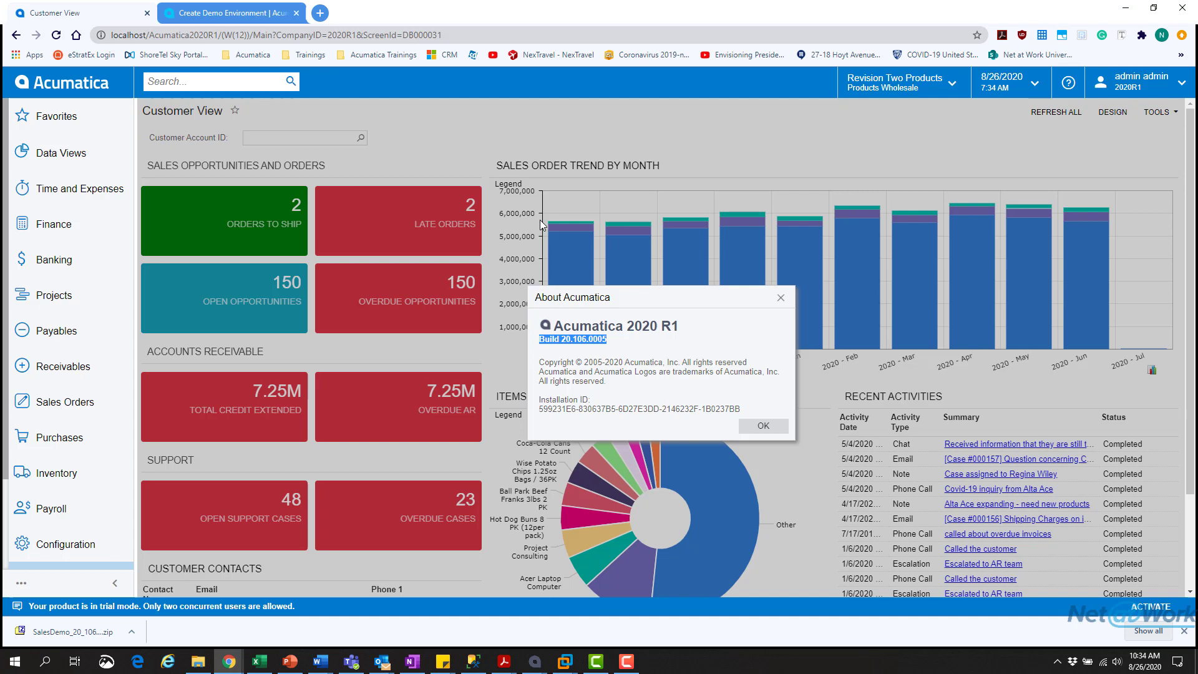
{"action": "left_click", "coordinate": [780, 299]}
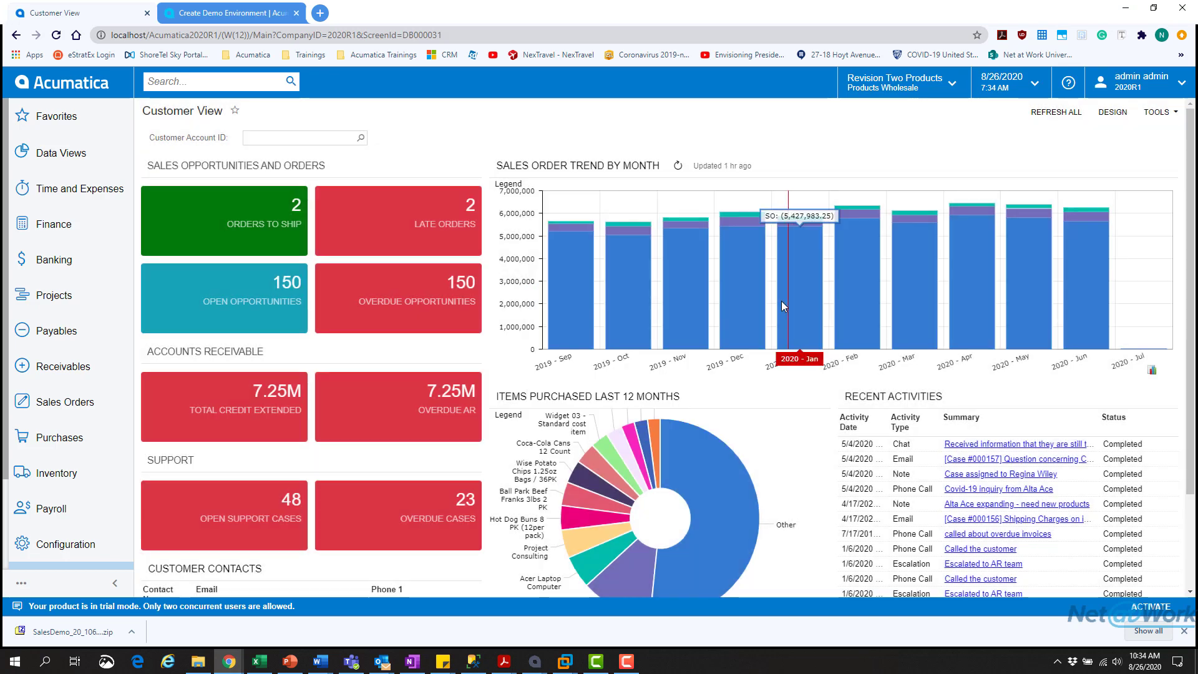
{"action": "left_click", "coordinate": [257, 73]}
{"action": "type", "text": "tenant"}
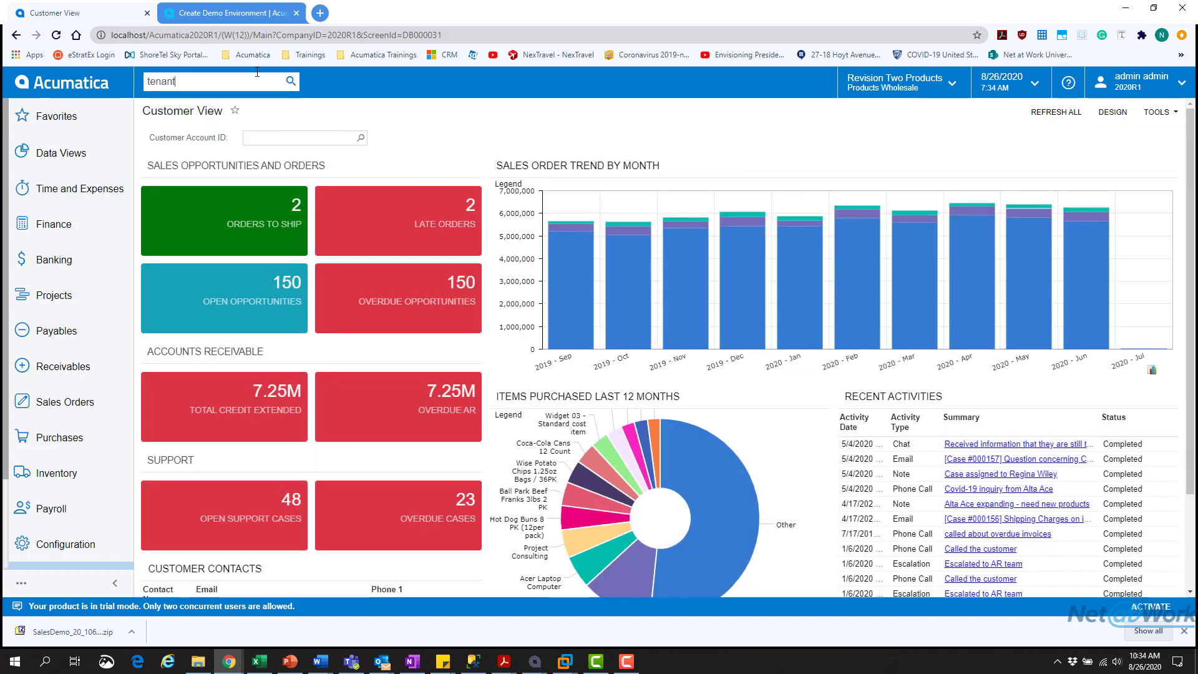
{"action": "key", "text": "Return"}
{"action": "left_click", "coordinate": [231, 218]}
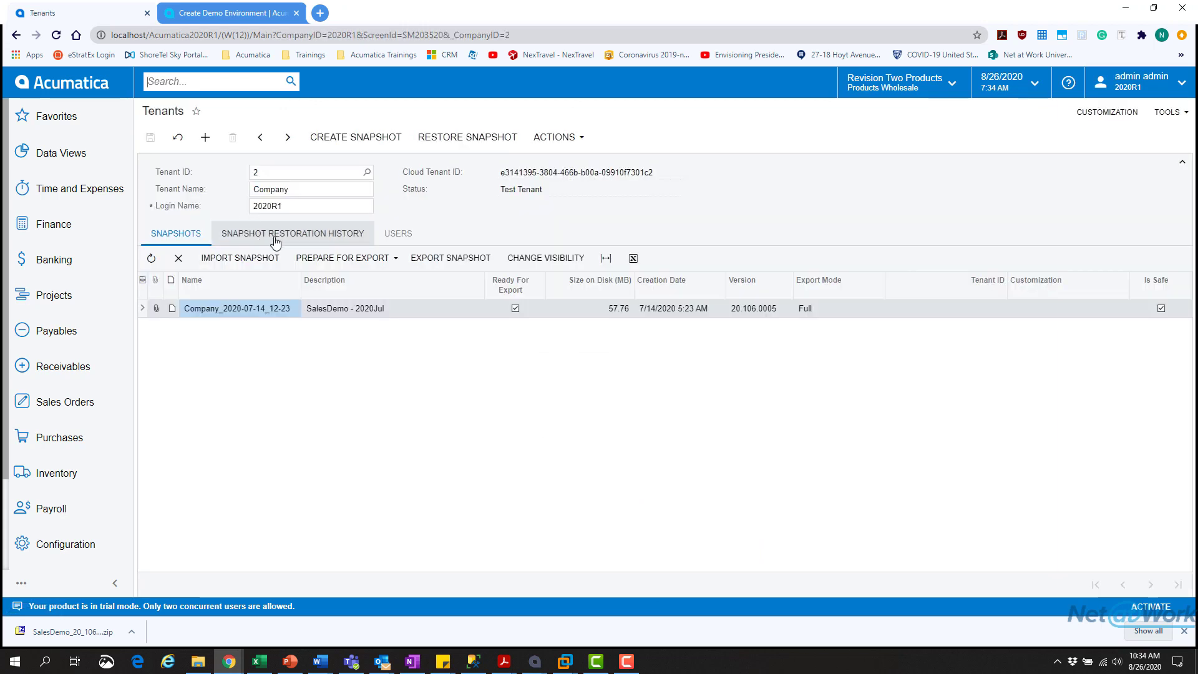
{"action": "left_click", "coordinate": [175, 176]}
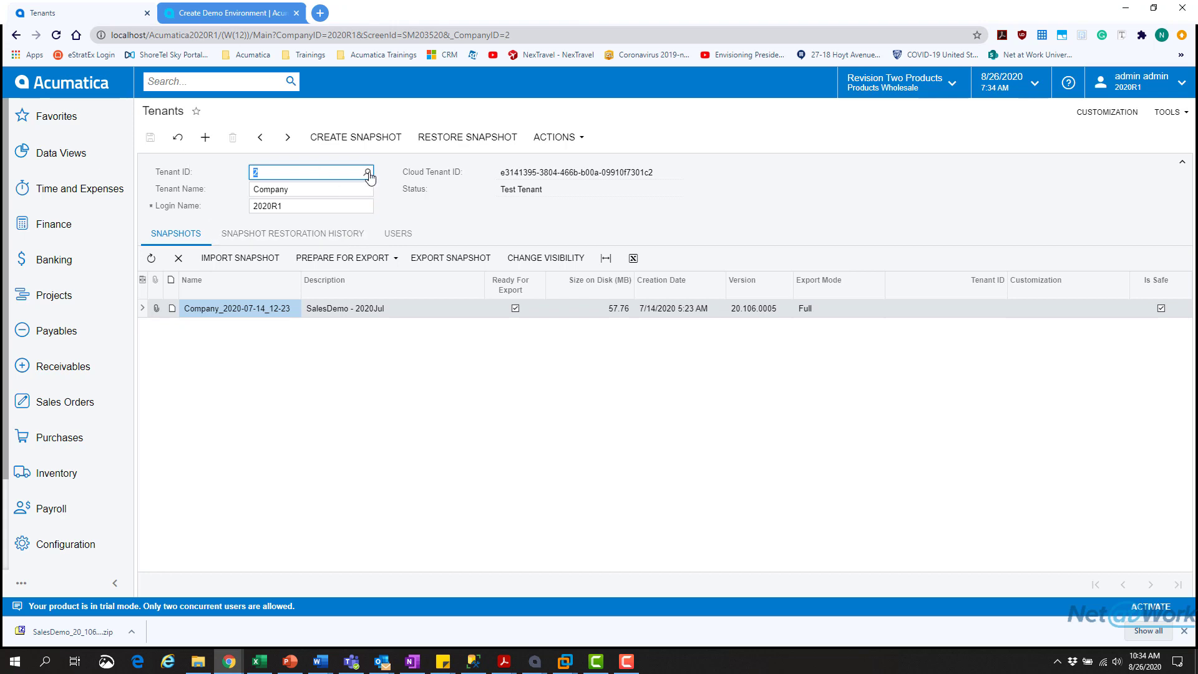
- Add a new tenant named DemoDataTest
{"action": "left_click", "coordinate": [203, 142]}
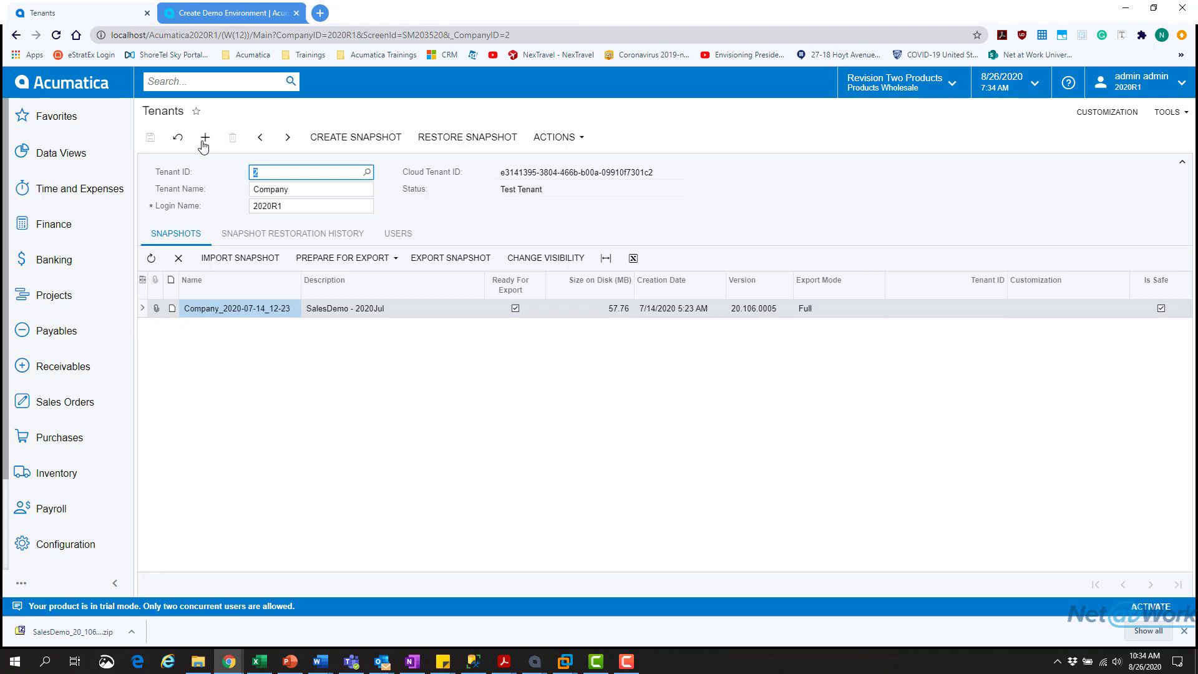
{"action": "left_click", "coordinate": [301, 190]}
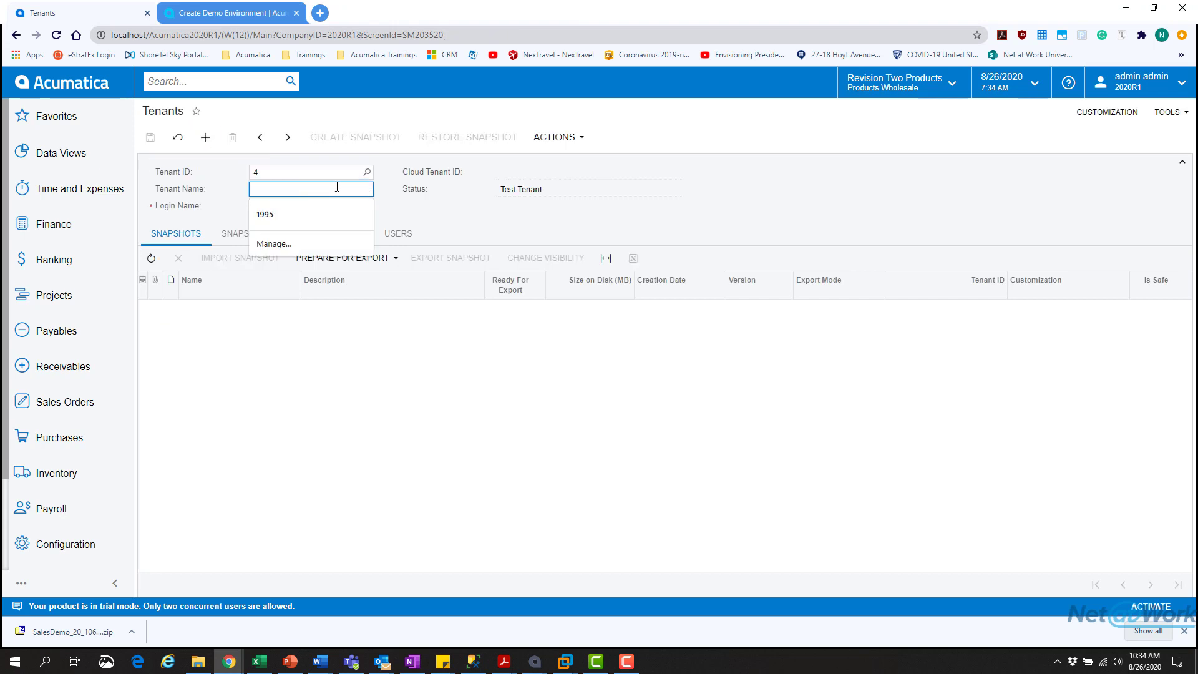
{"action": "type", "text": "Demo"}
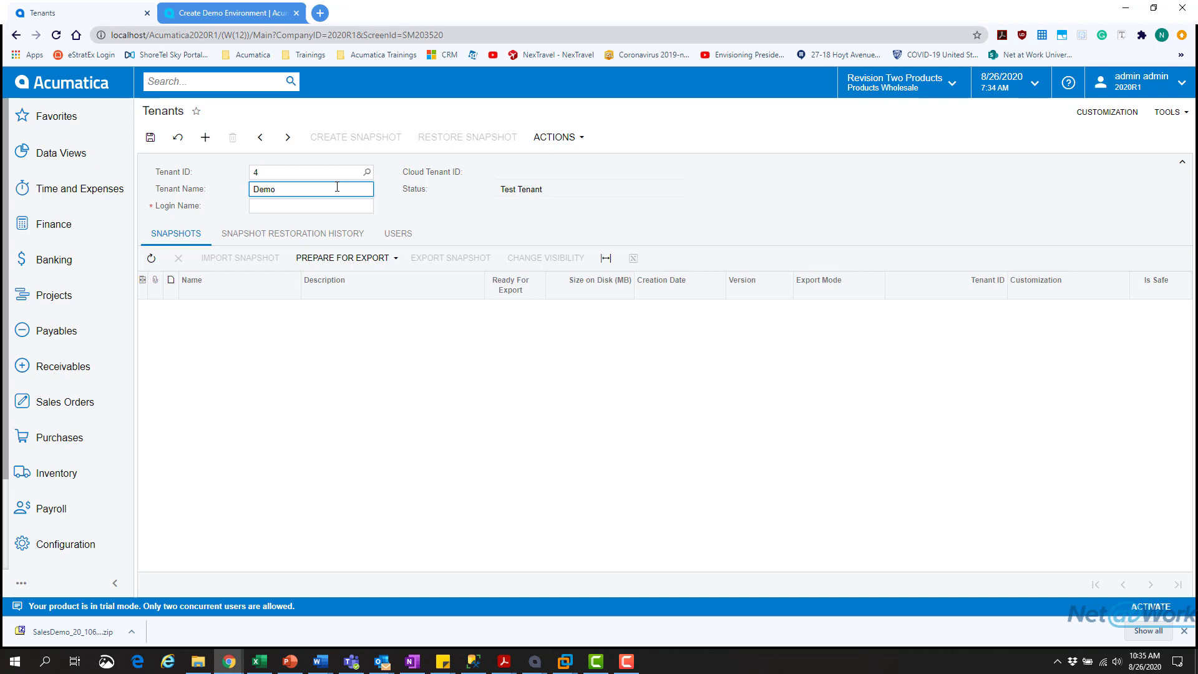
{"action": "type", "text": " Data"}
{"action": "key", "text": "BackSpace"}
{"action": "key", "text": "BackSpace"}
{"action": "key", "text": "BackSpace"}
{"action": "key", "text": "BackSpace"}
{"action": "key", "text": "BackSpace"}
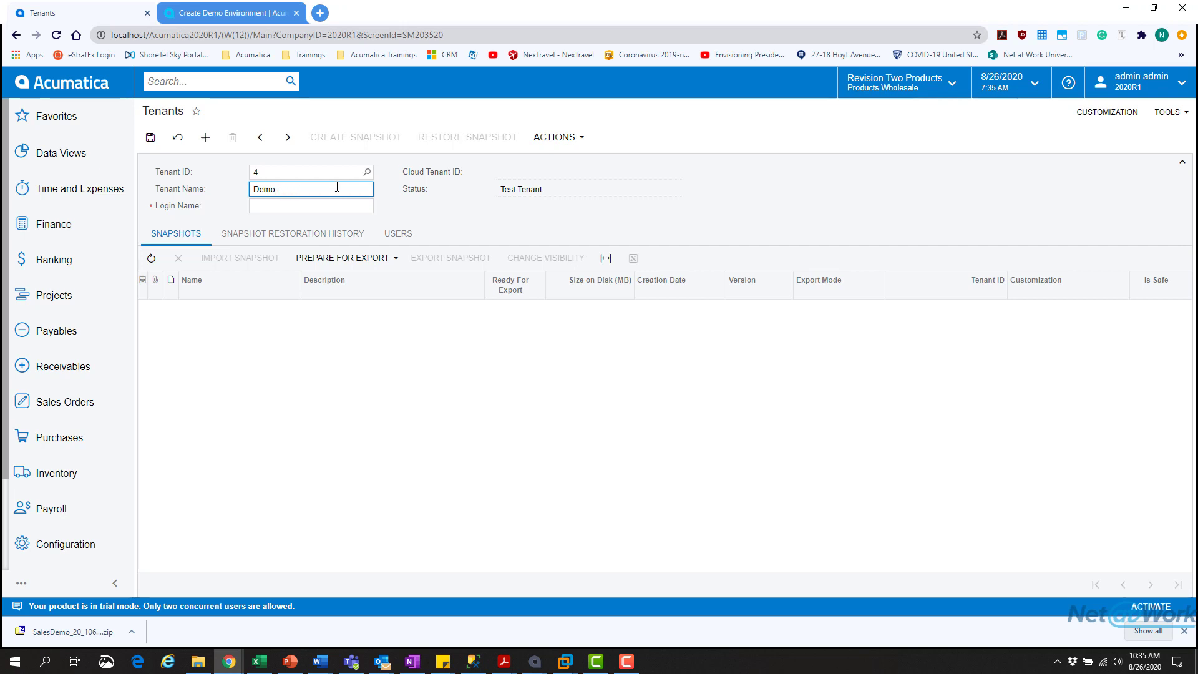
{"action": "type", "text": "DataTest"}
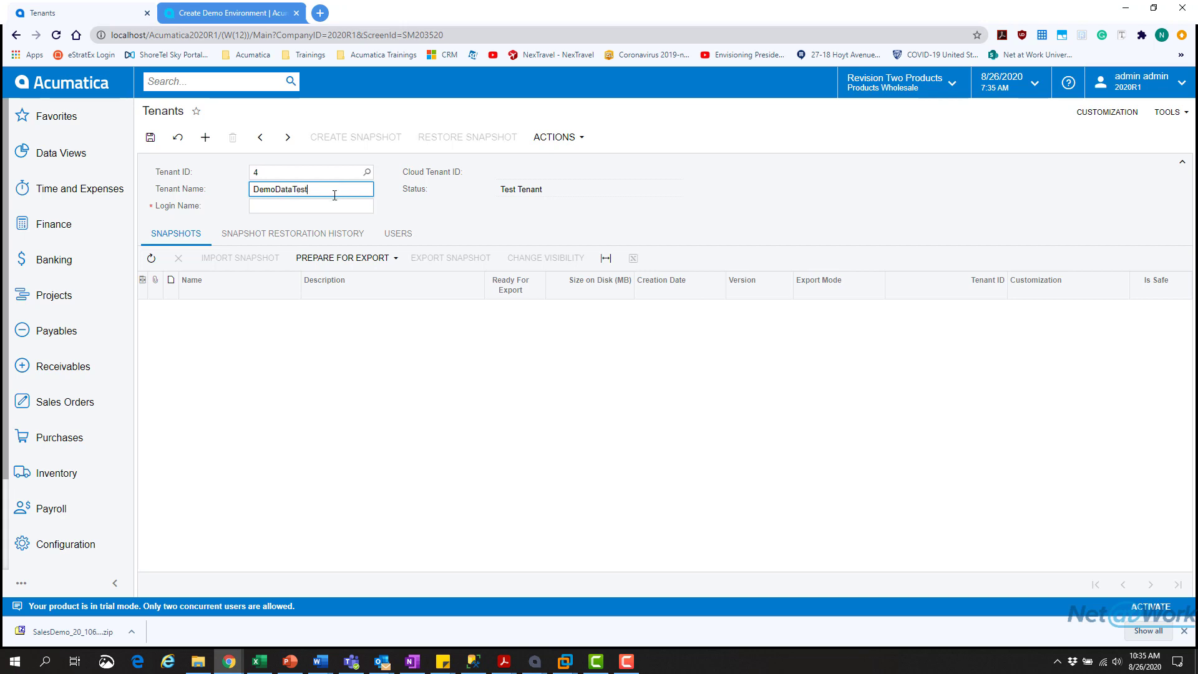
{"action": "key", "text": "Tab"}
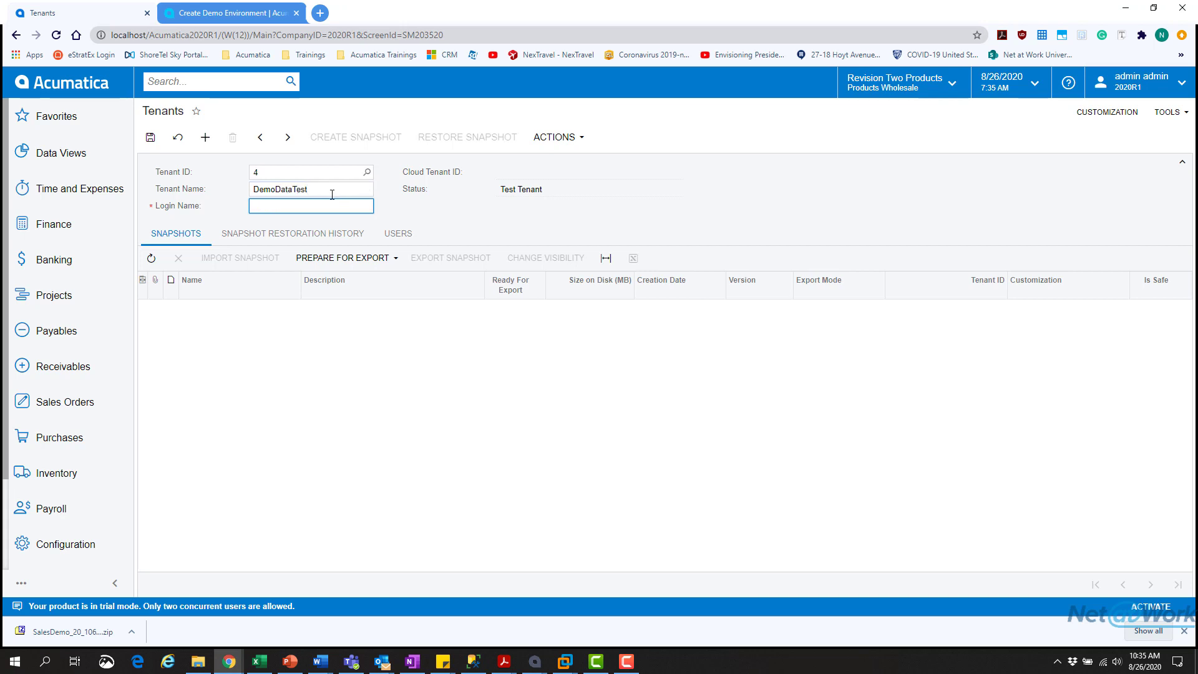
- Copy DemoDataTest from Tenant Name into the Login Name field
{"action": "double_click", "coordinate": [331, 190]}
{"action": "key", "text": "ctrl+c"}
{"action": "left_click", "coordinate": [321, 204]}
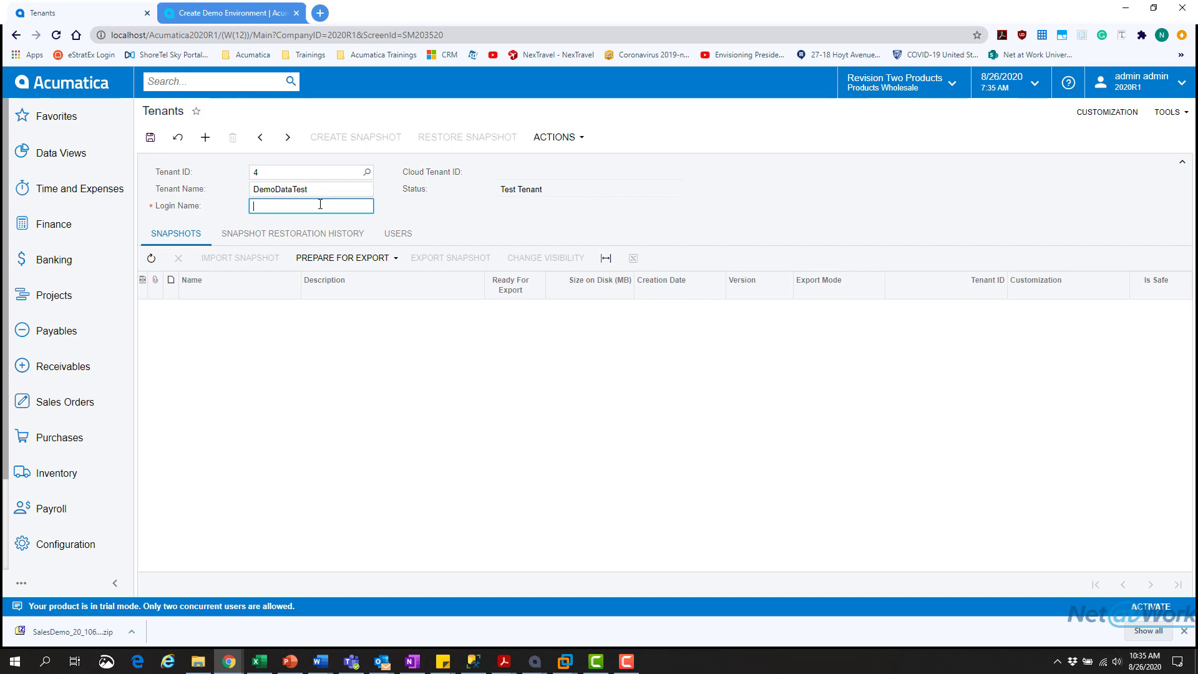
{"action": "key", "text": "ctrl+v"}
- Save tenant 4, DemoDataTest, then check the user menu and tenant actions list
{"action": "left_click", "coordinate": [149, 140]}
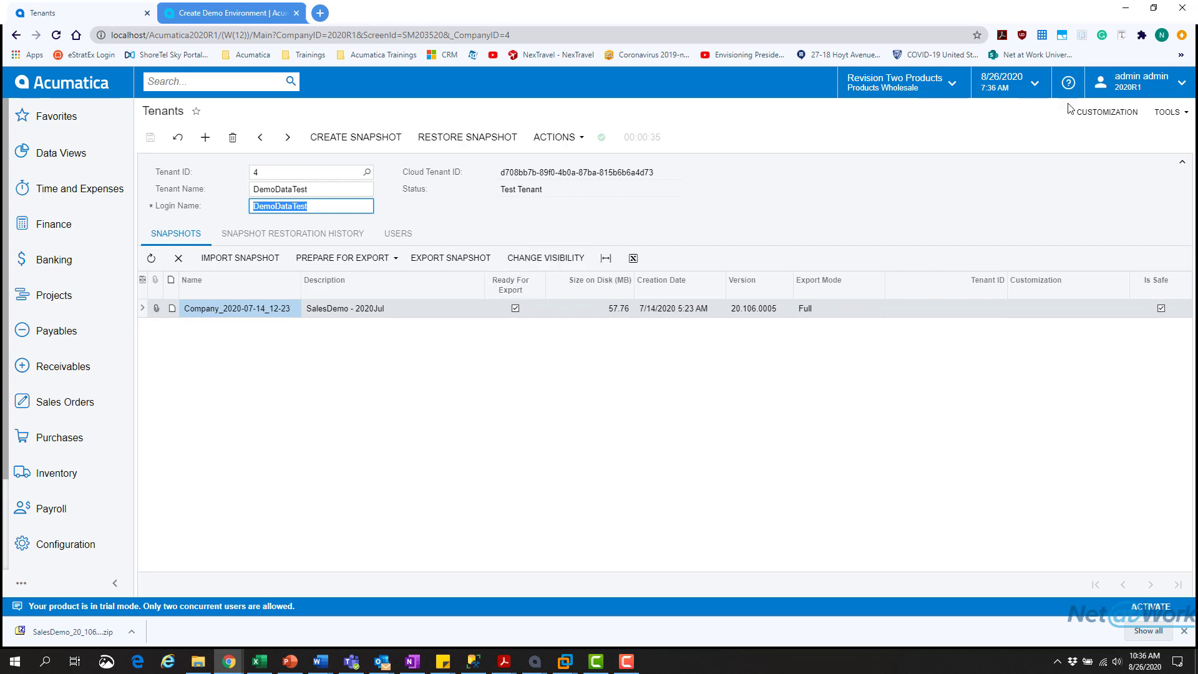
{"action": "left_click", "coordinate": [1140, 80]}
{"action": "left_click", "coordinate": [1141, 98]}
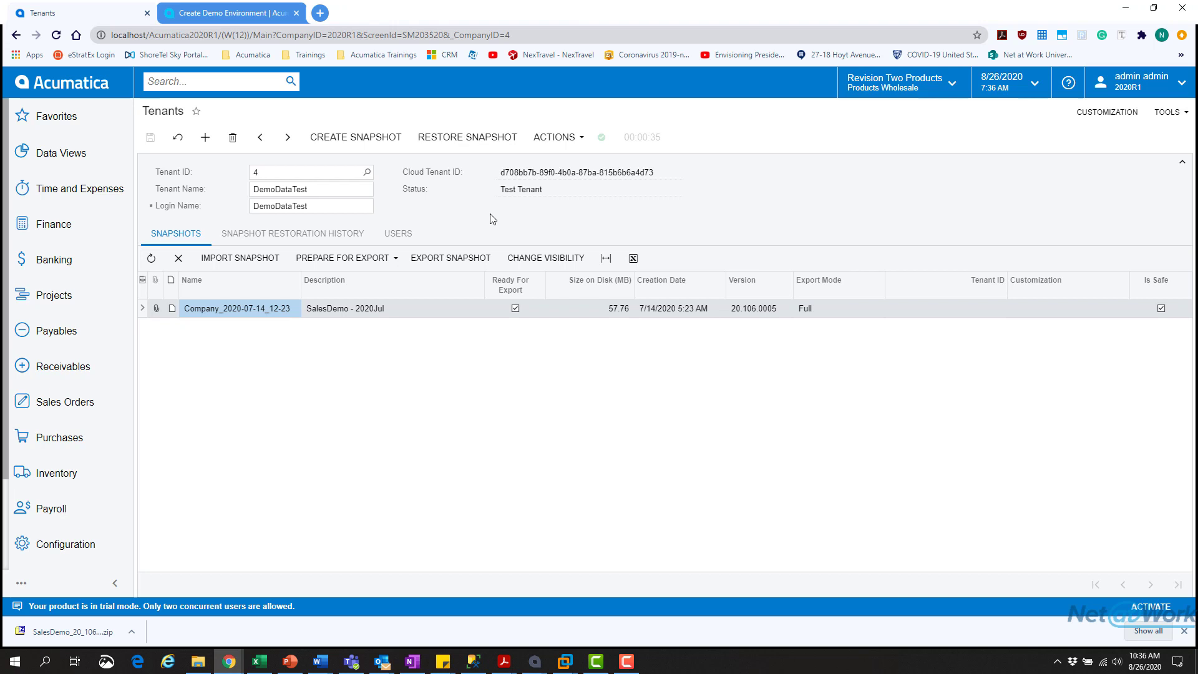
{"action": "left_click", "coordinate": [551, 138]}
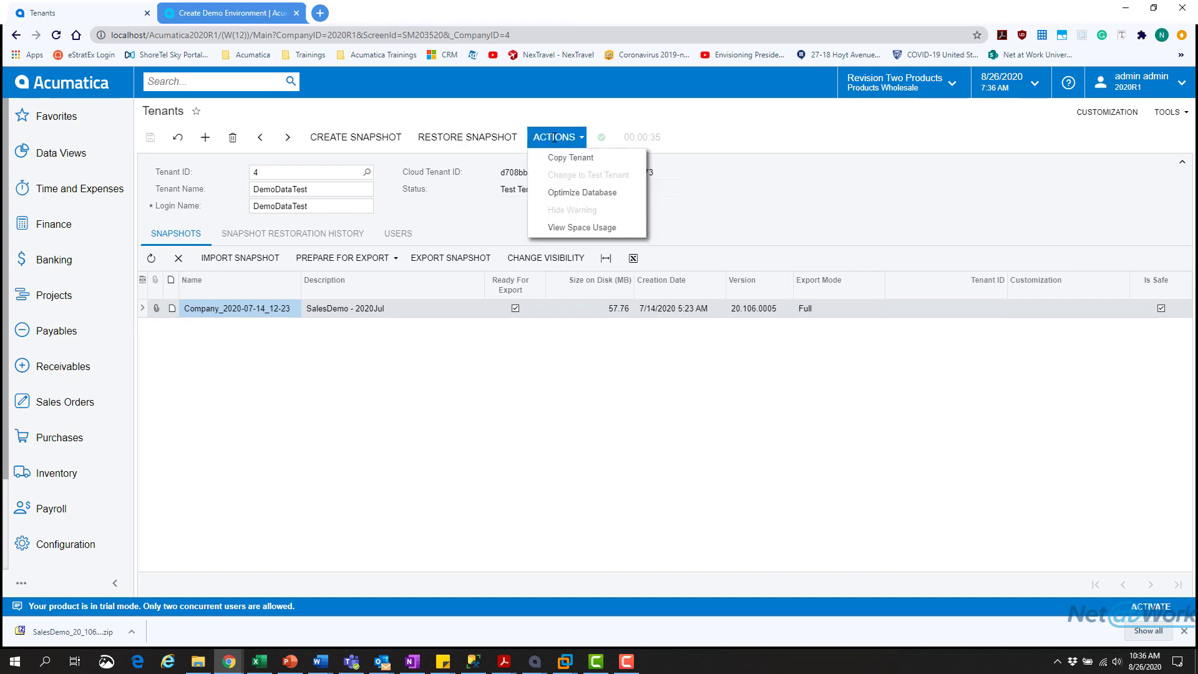
- Import SalesDemo_20_106_0005.zip from the Desktop as a snapshot and upload it
{"action": "left_click", "coordinate": [556, 138]}
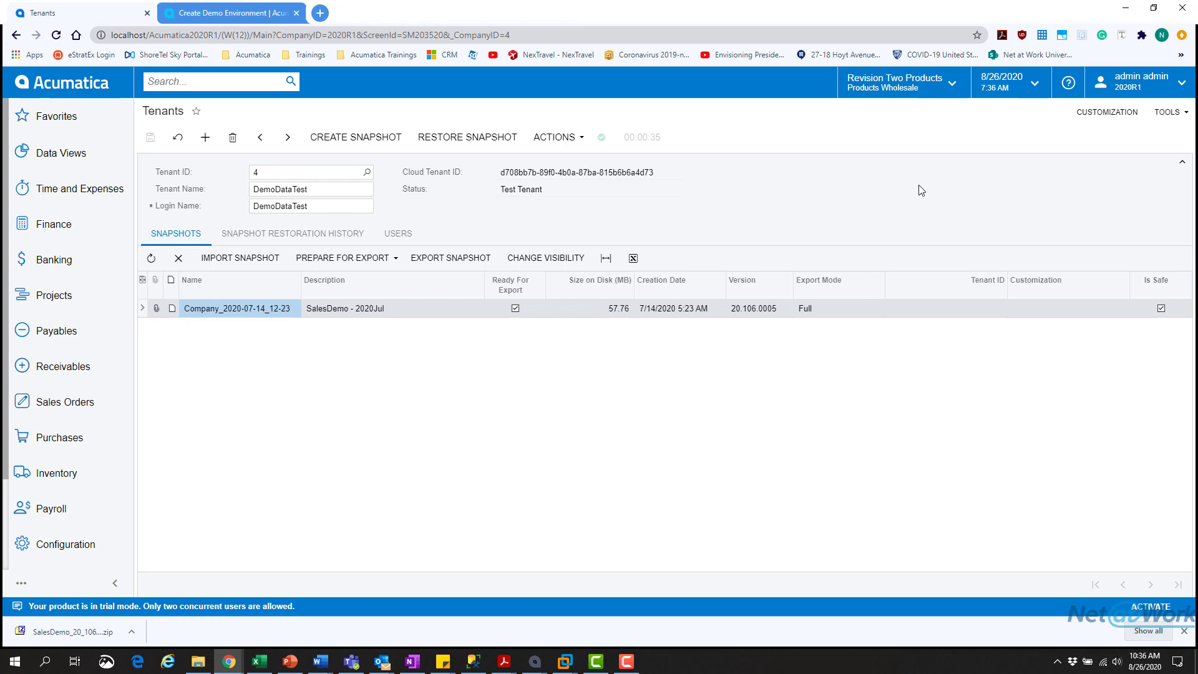
{"action": "left_click", "coordinate": [259, 270]}
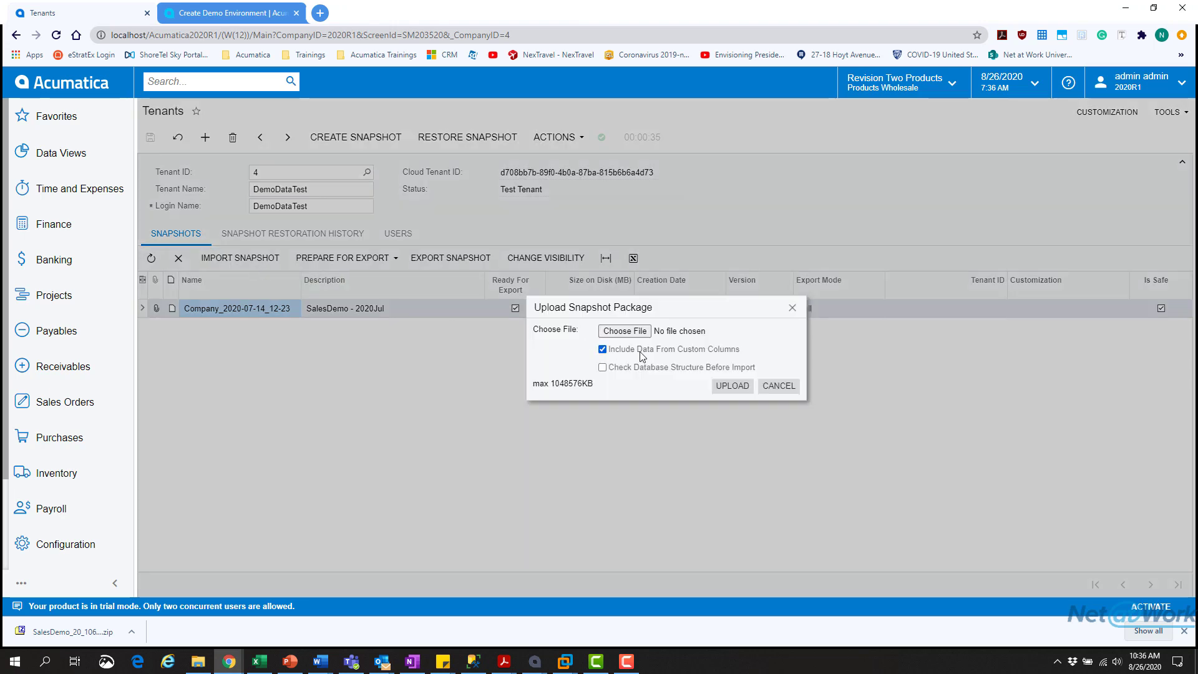
{"action": "left_click", "coordinate": [632, 334]}
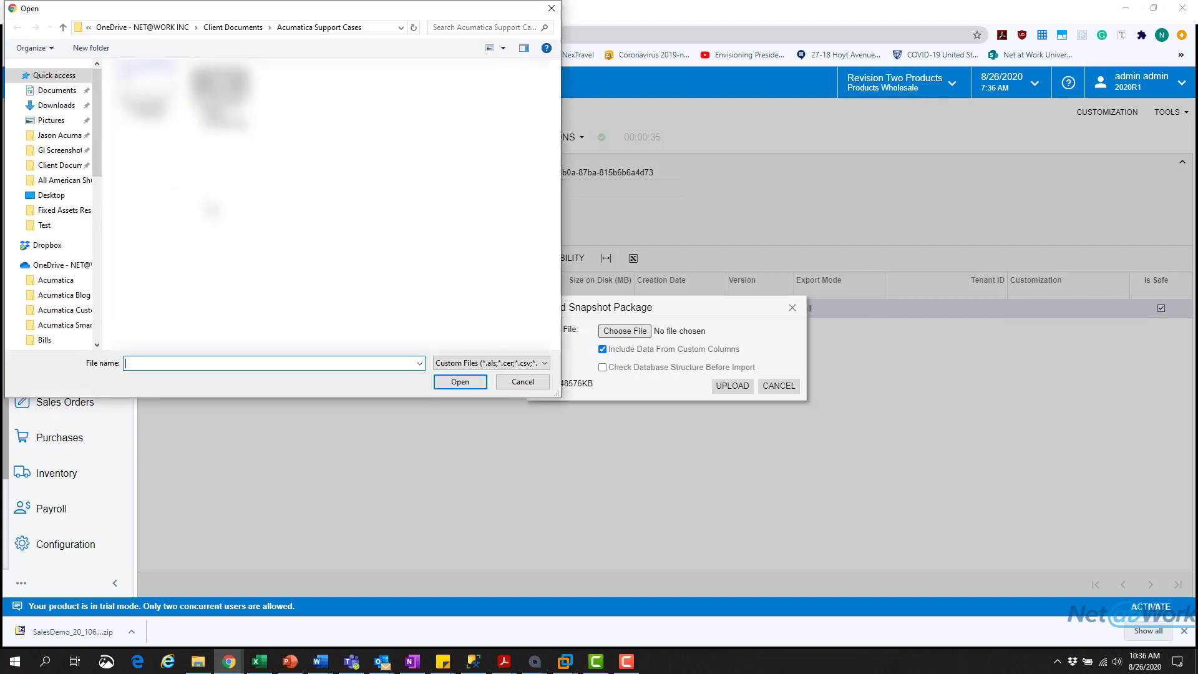
{"action": "left_click", "coordinate": [56, 90]}
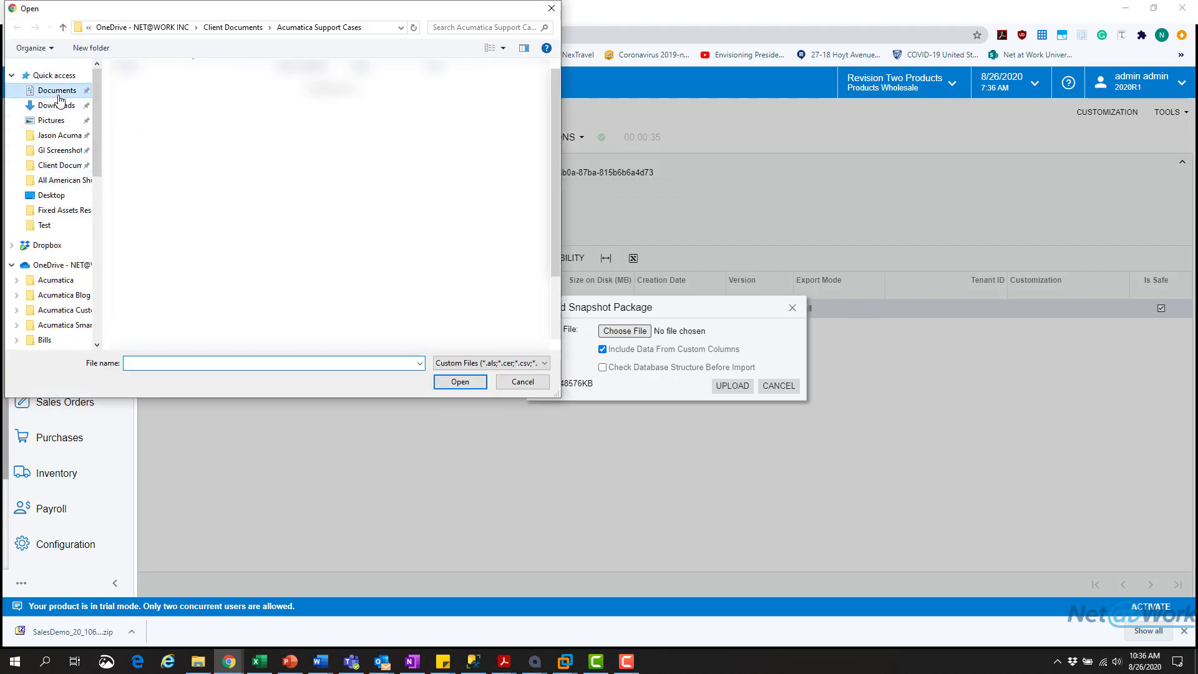
{"action": "left_click", "coordinate": [48, 199]}
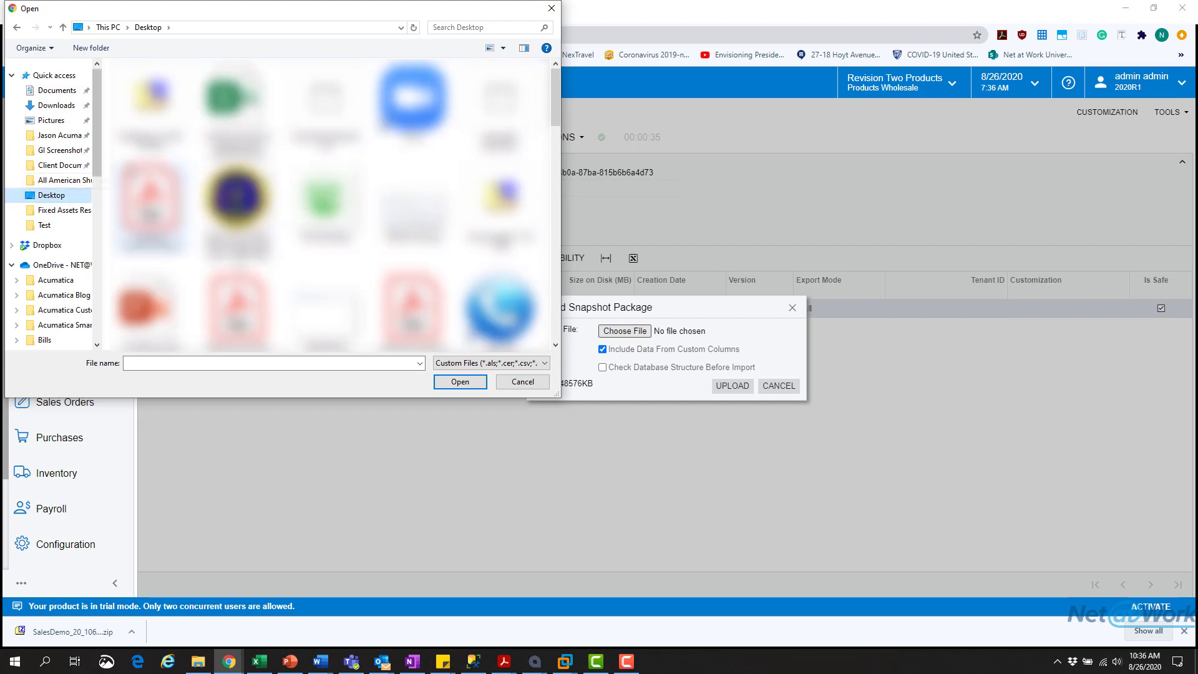
{"action": "left_click", "coordinate": [150, 103]}
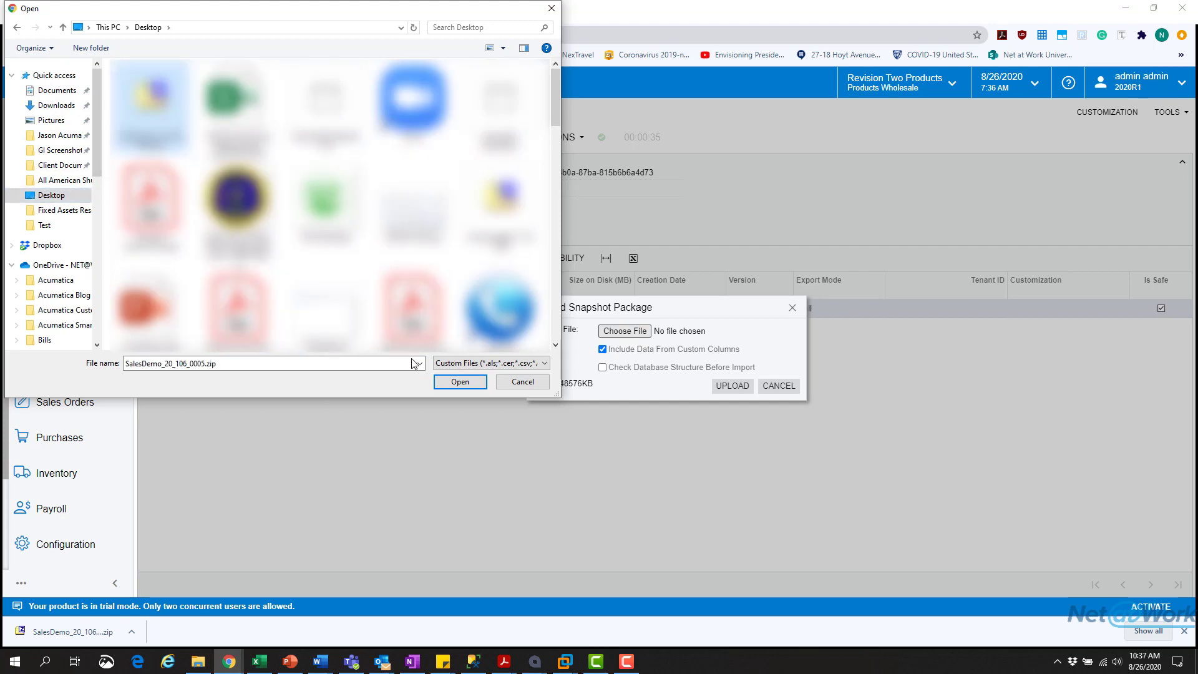
{"action": "left_click", "coordinate": [460, 382]}
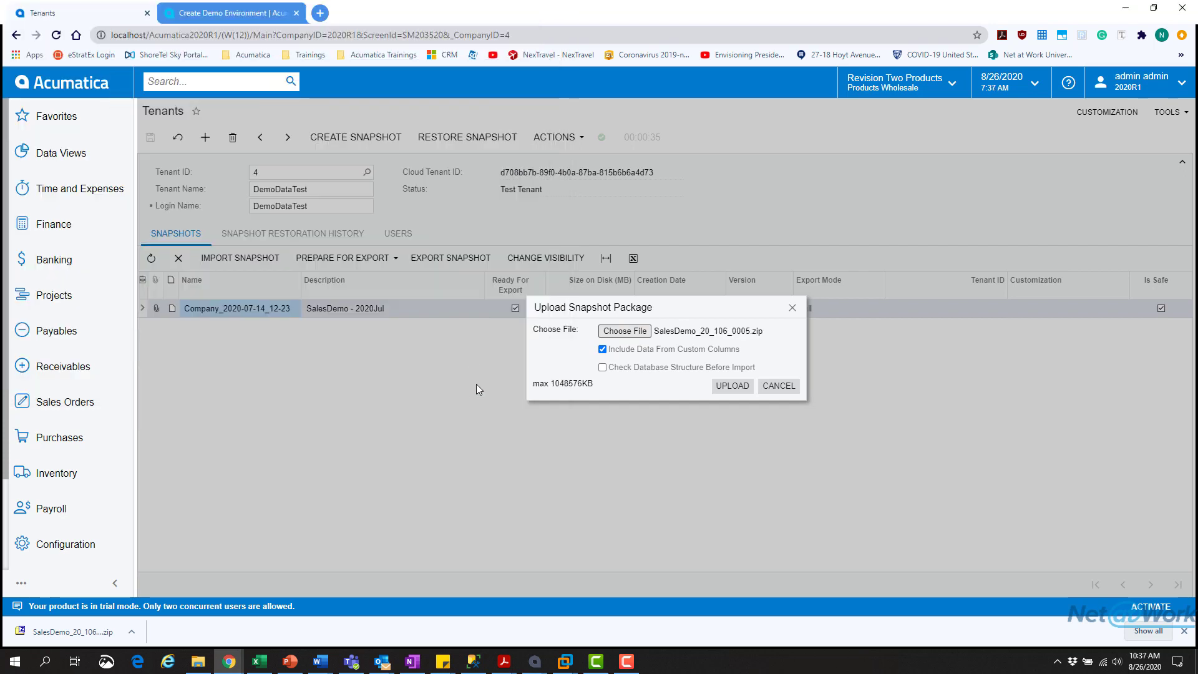
{"action": "left_click", "coordinate": [733, 388]}
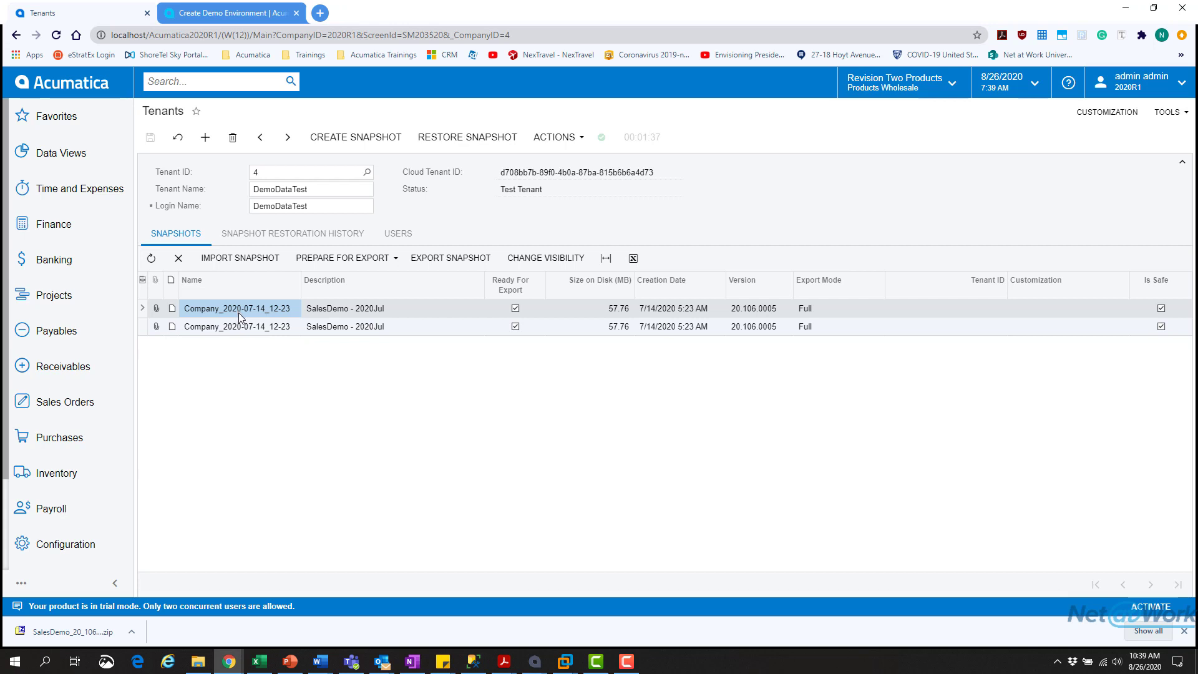
- Select tenant 4, DemoDataTest, and restore the SalesDemo - 2020Jul snapshot, confirming the overwrite
{"action": "left_click", "coordinate": [366, 171]}
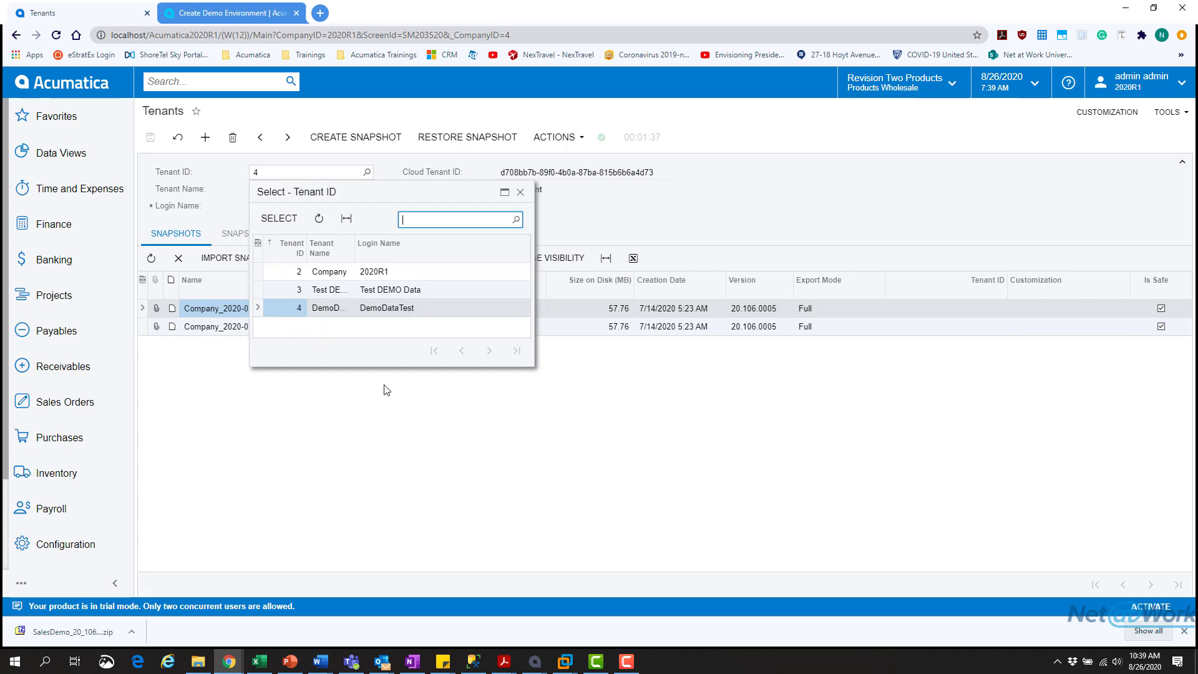
{"action": "double_click", "coordinate": [317, 310]}
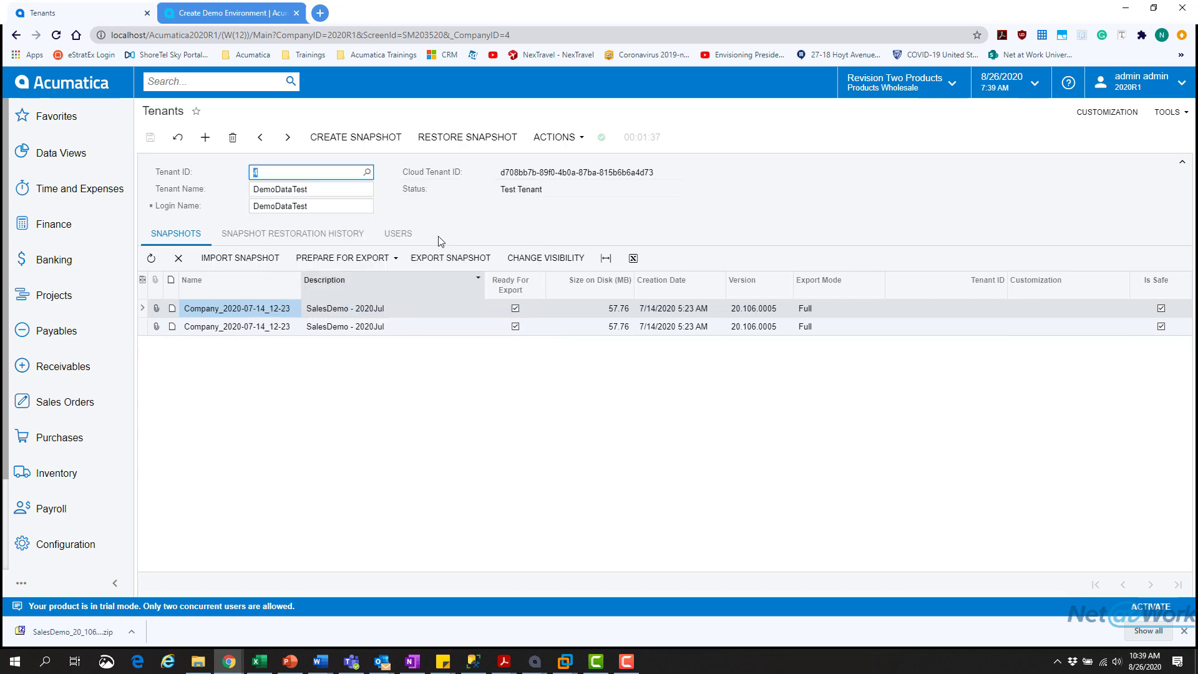
{"action": "left_click", "coordinate": [423, 312]}
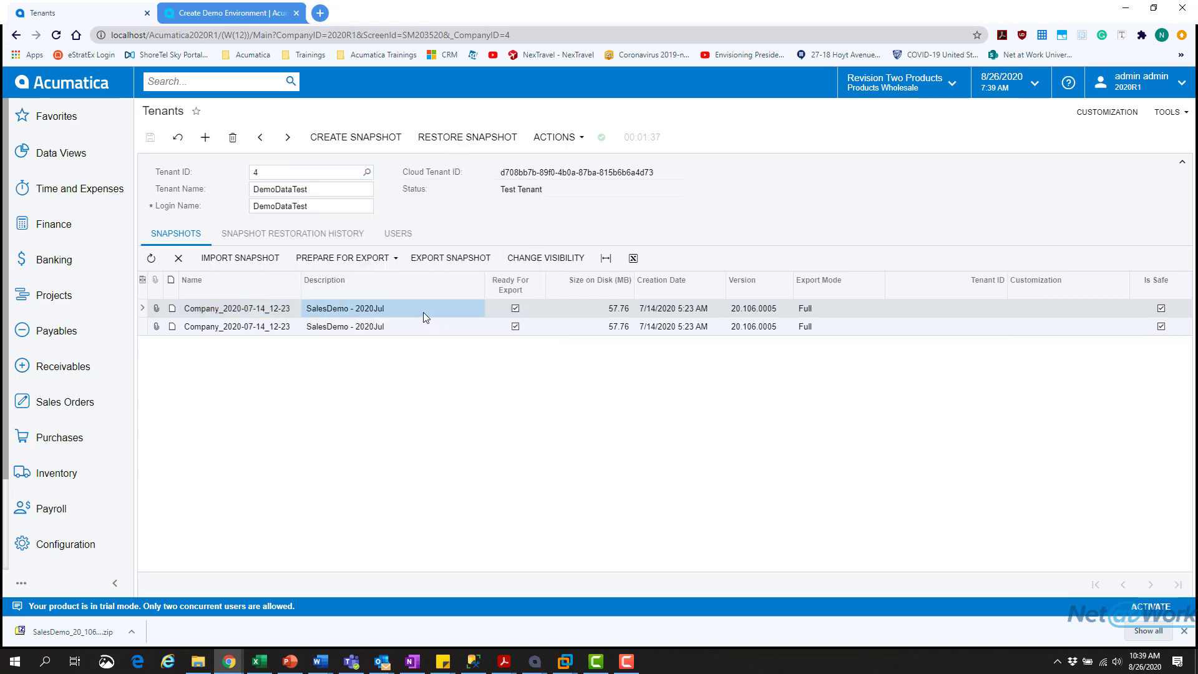
{"action": "left_click", "coordinate": [470, 138]}
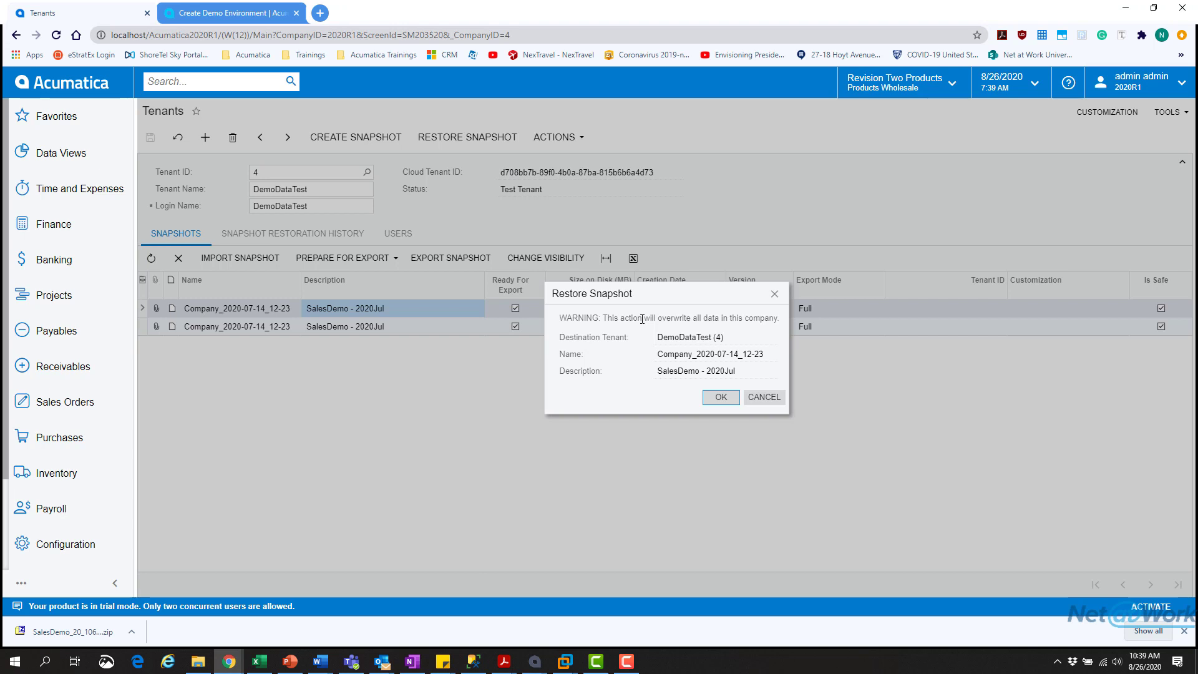
{"action": "left_click", "coordinate": [717, 396]}
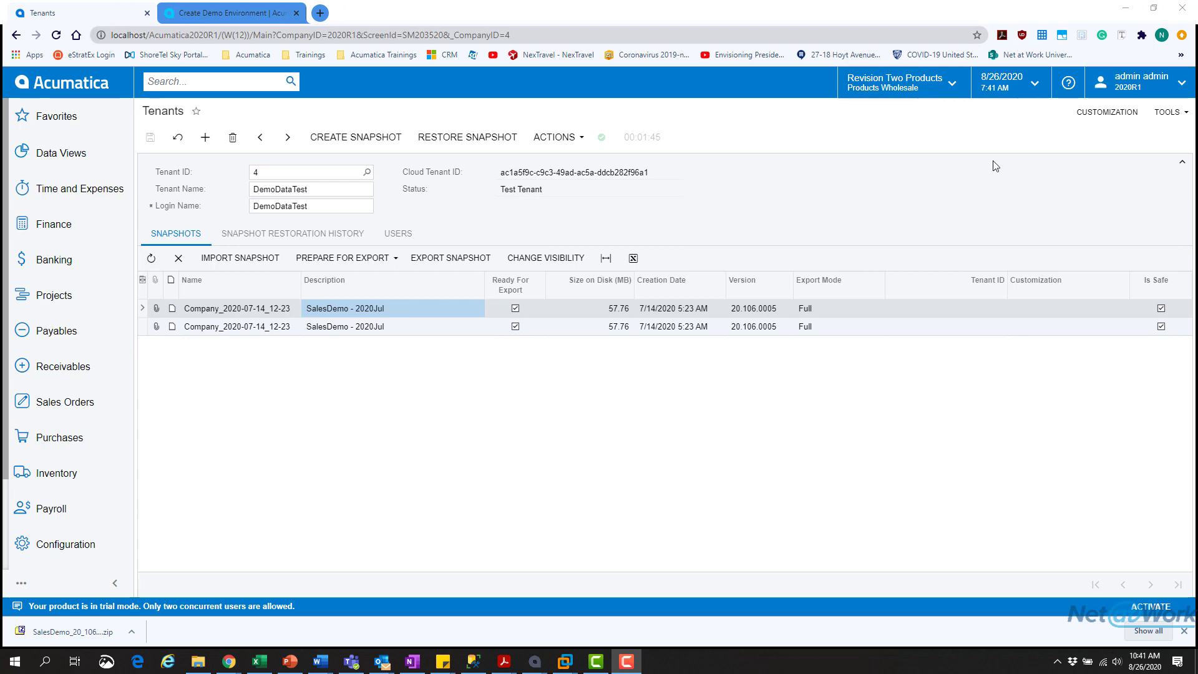
- Sign out and sign back in to DemoDataTest as admin with the account password
{"action": "left_click", "coordinate": [1130, 90]}
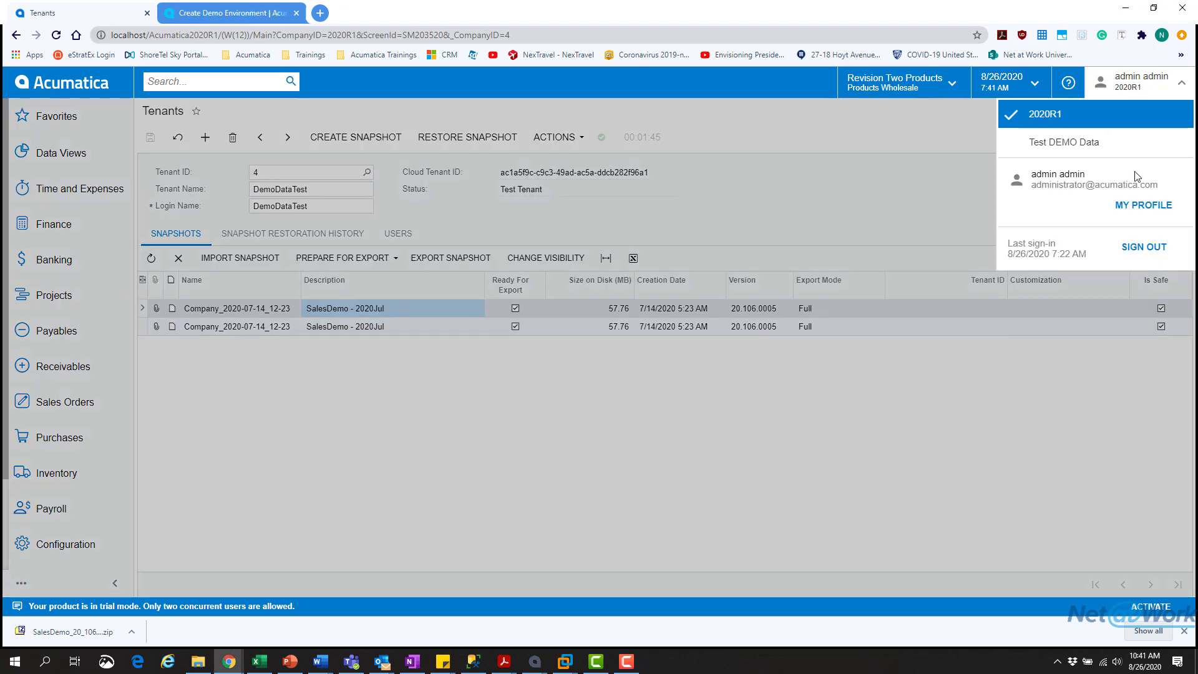
{"action": "left_click", "coordinate": [1137, 249]}
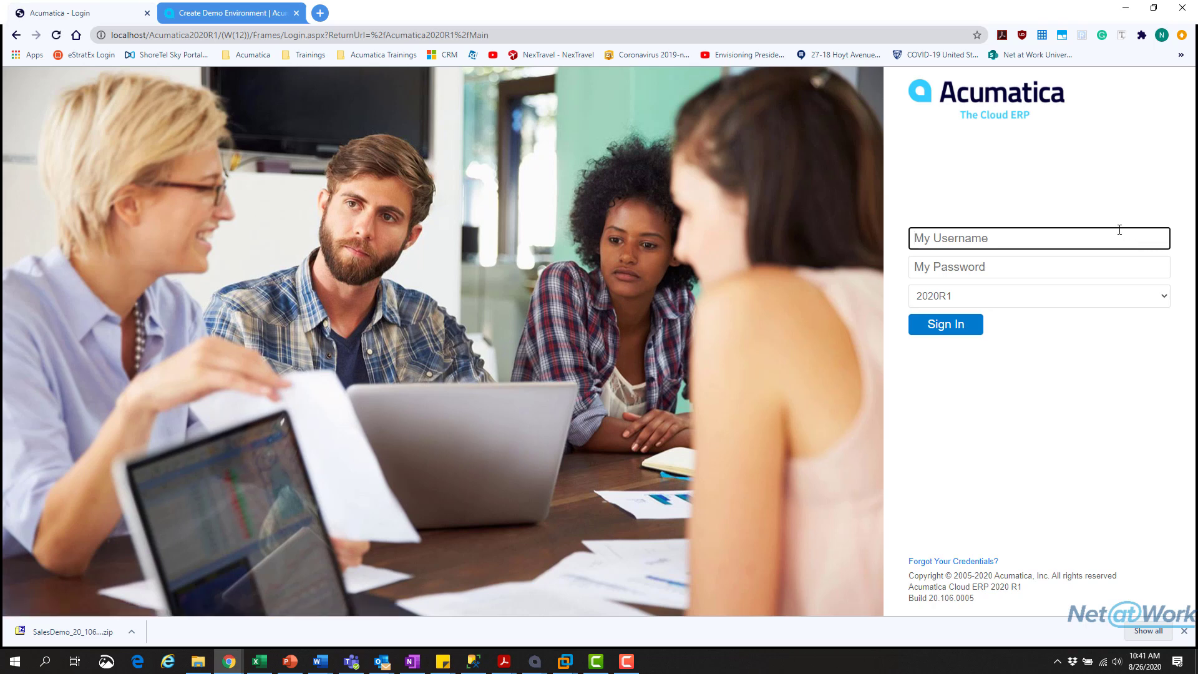
{"action": "left_click", "coordinate": [1111, 305]}
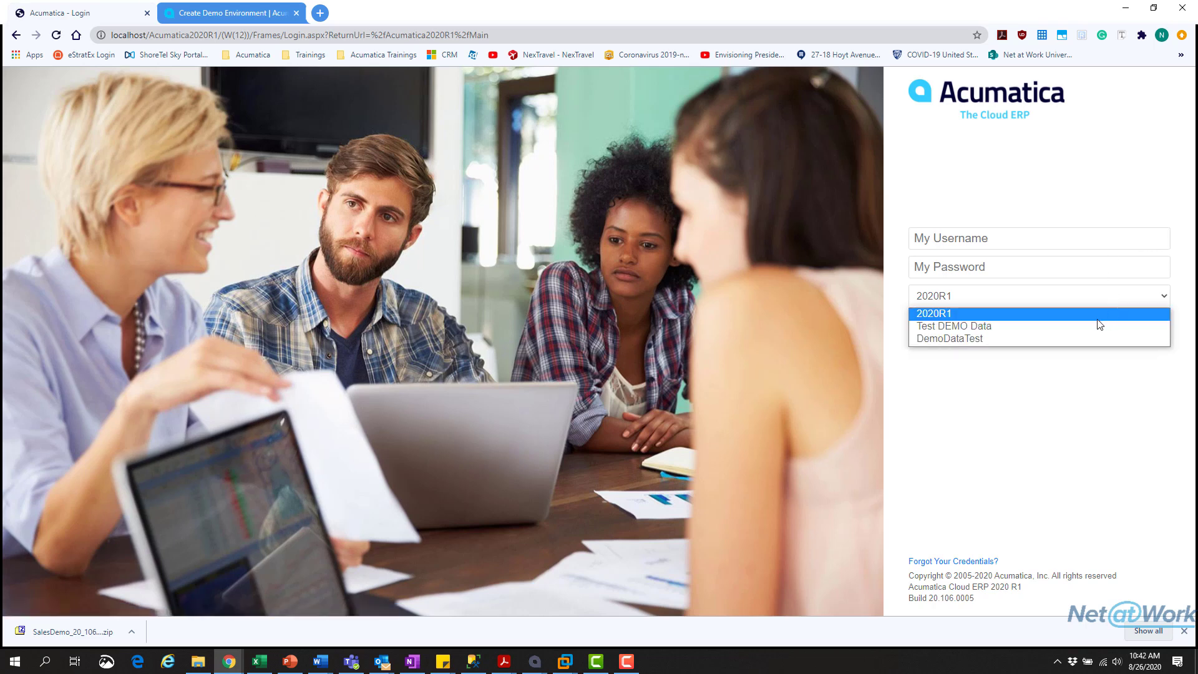
{"action": "left_click", "coordinate": [1011, 338]}
{"action": "left_click", "coordinate": [988, 240]}
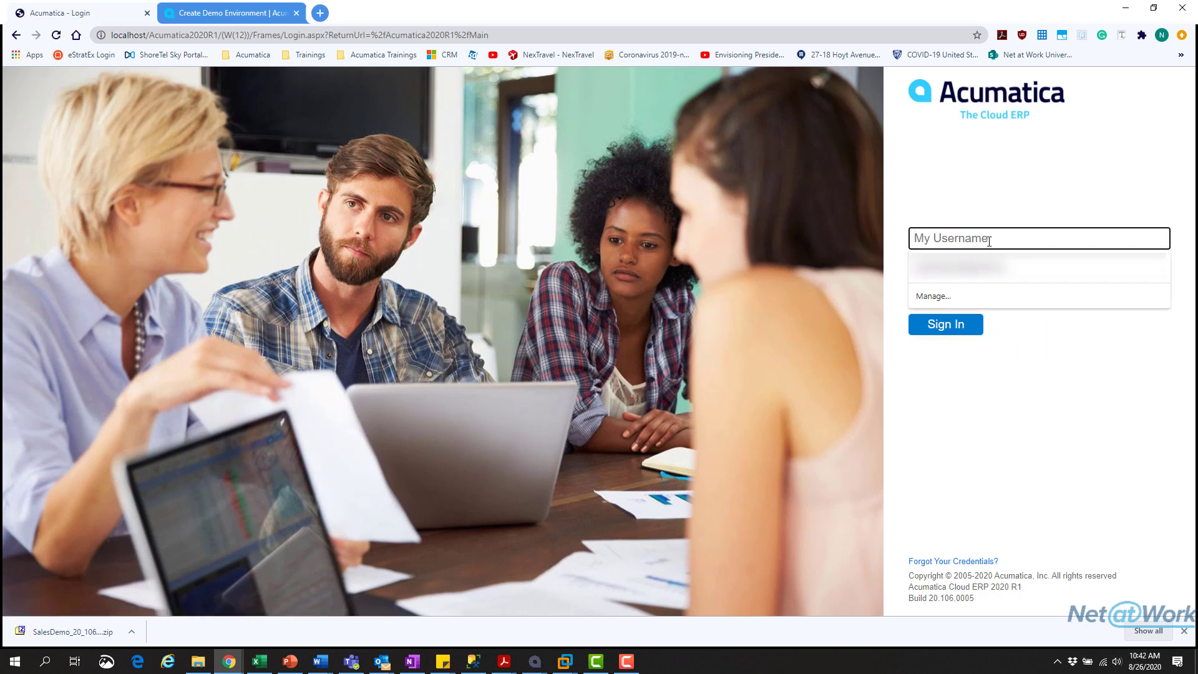
{"action": "type", "text": "admin"}
{"action": "key", "text": "Tab"}
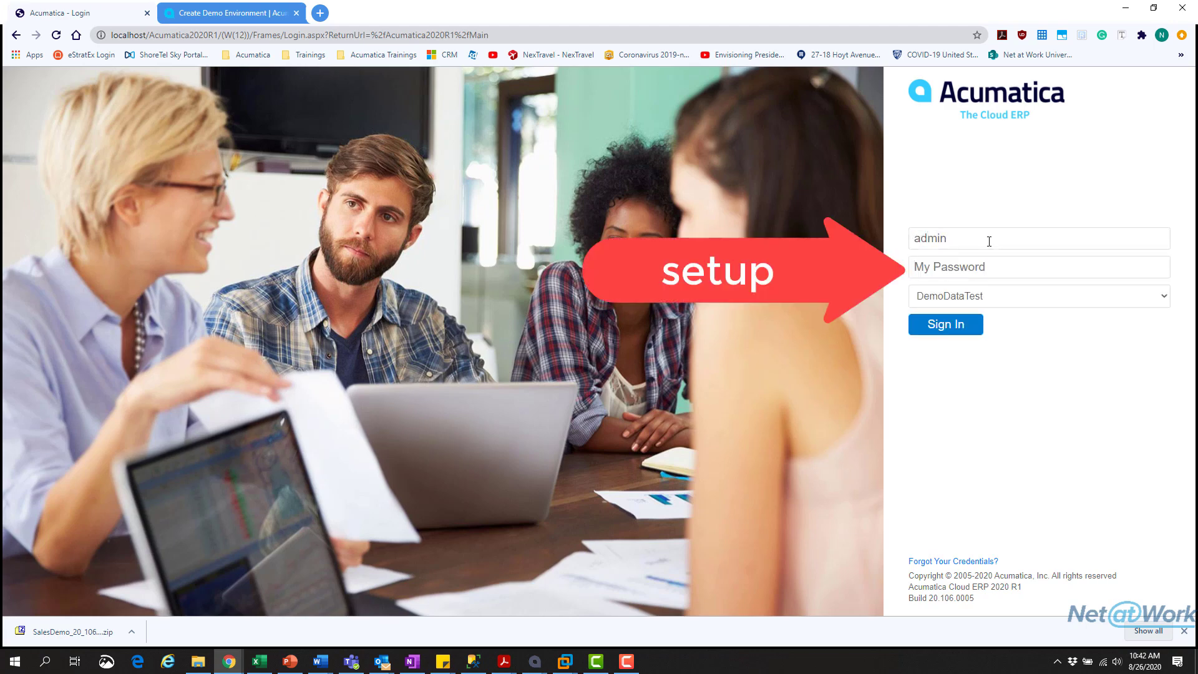
{"action": "type", "text": "setup"}
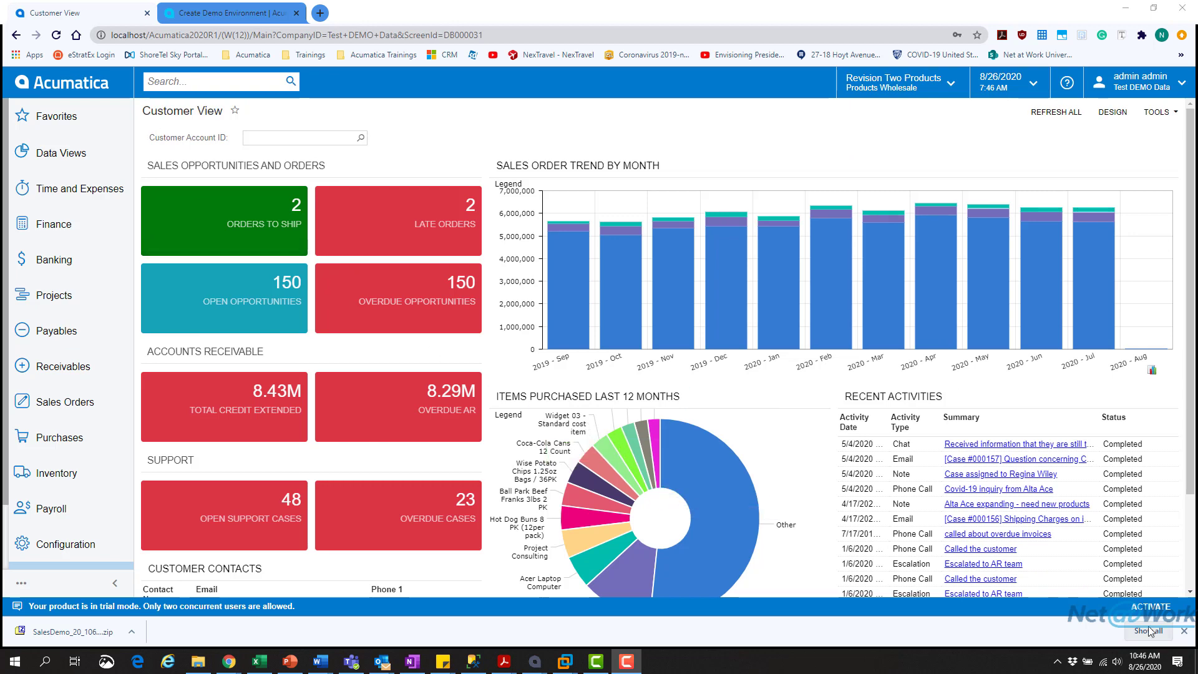
- Browse the populated dashboard and Configuration, Inventory, Finance menus, then open Banking Transactions
{"action": "left_click", "coordinate": [1183, 630]}
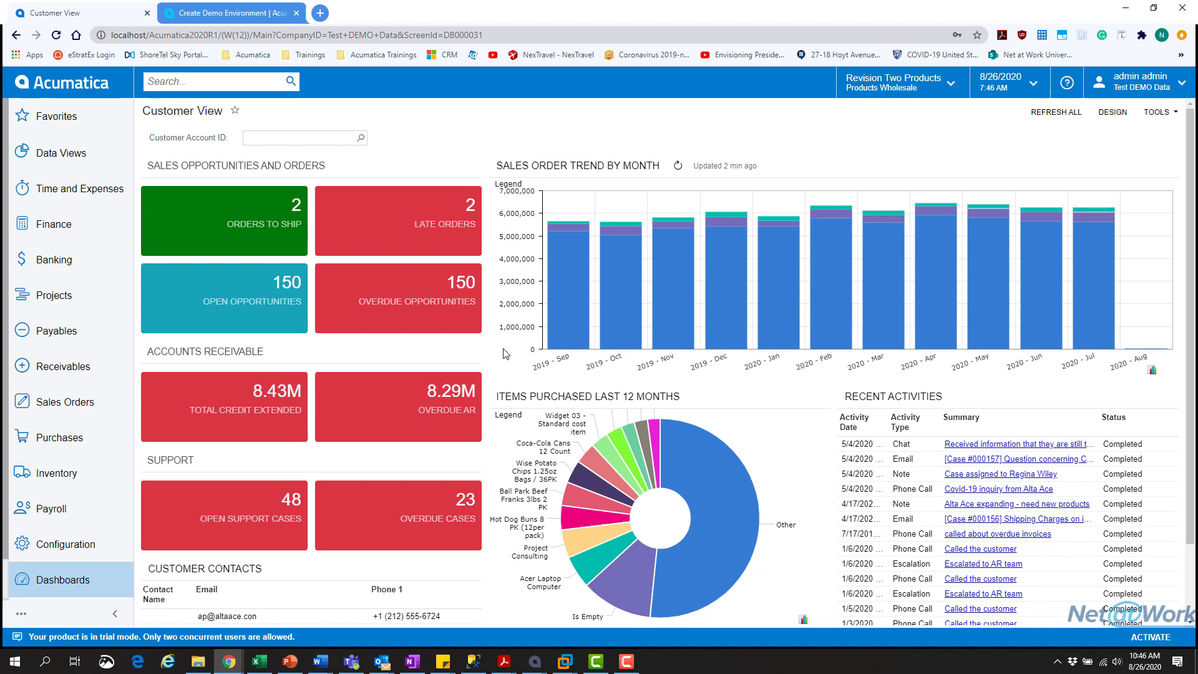
{"action": "scroll", "coordinate": [505, 354], "scroll_direction": "down", "scroll_amount": 1}
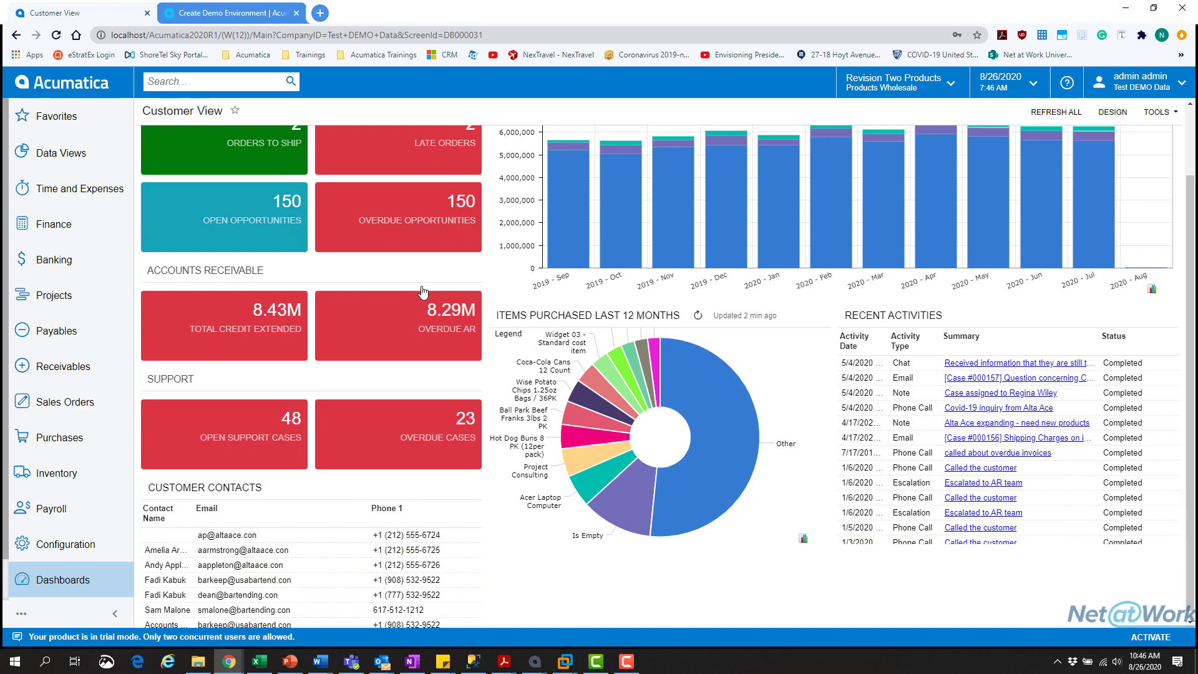
{"action": "left_click", "coordinate": [88, 552]}
{"action": "left_click", "coordinate": [96, 489]}
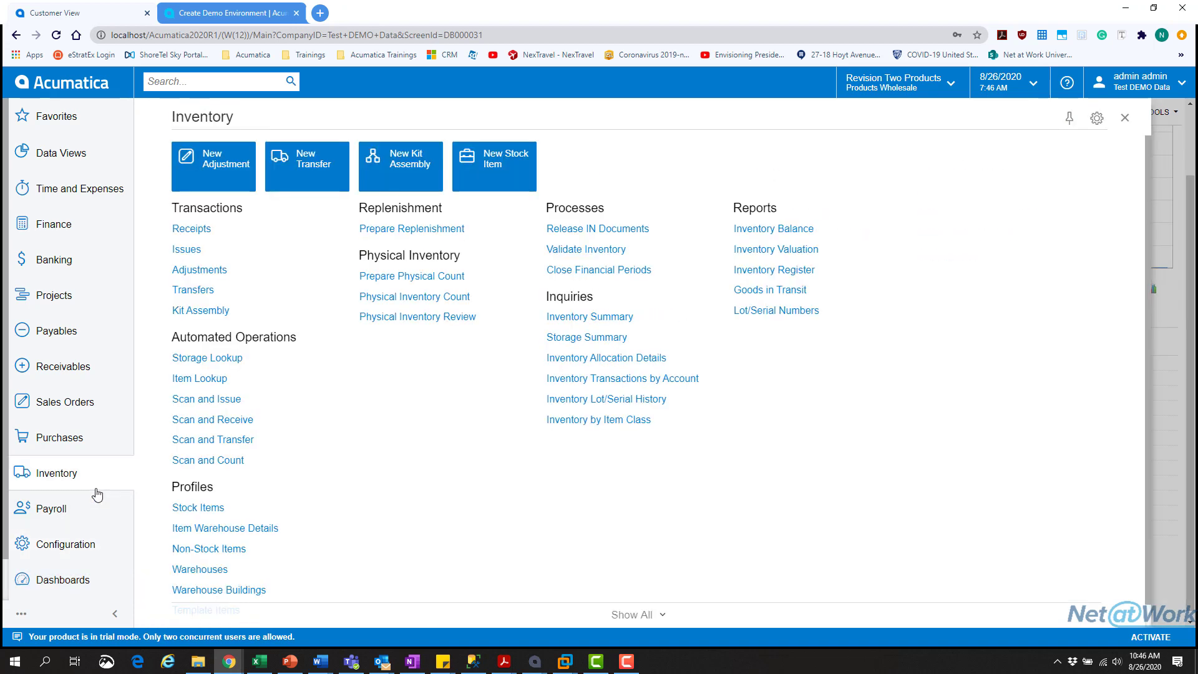
{"action": "left_click", "coordinate": [65, 230]}
{"action": "left_click", "coordinate": [67, 261]}
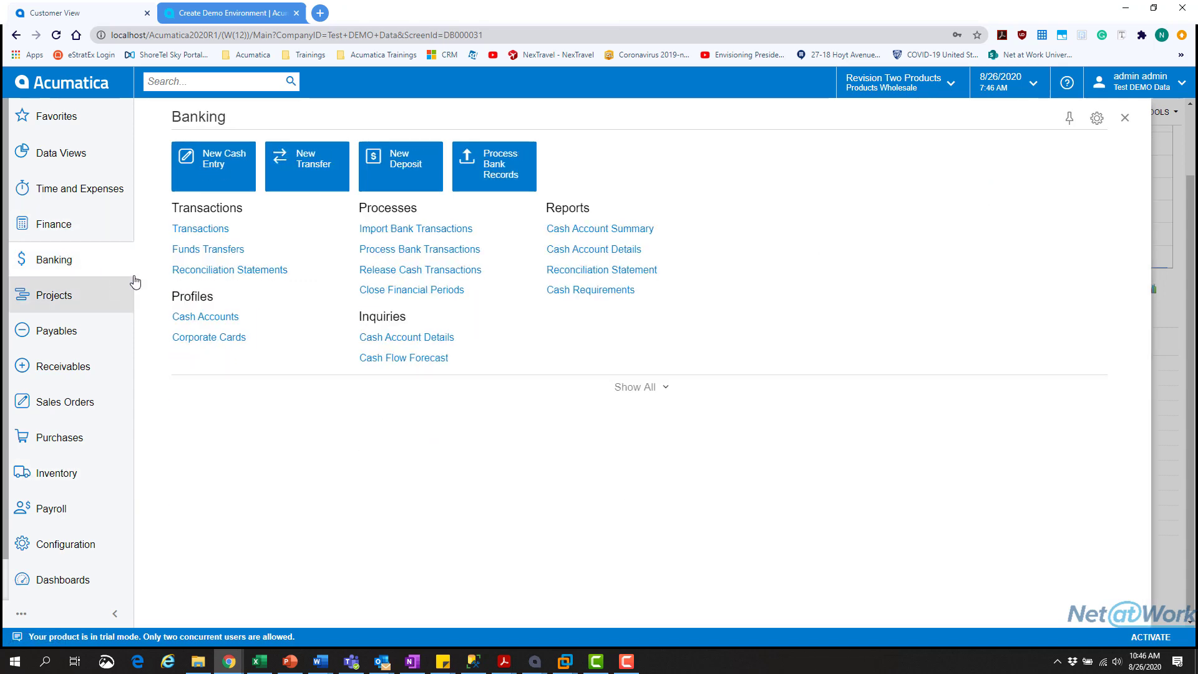
{"action": "left_click", "coordinate": [240, 230]}
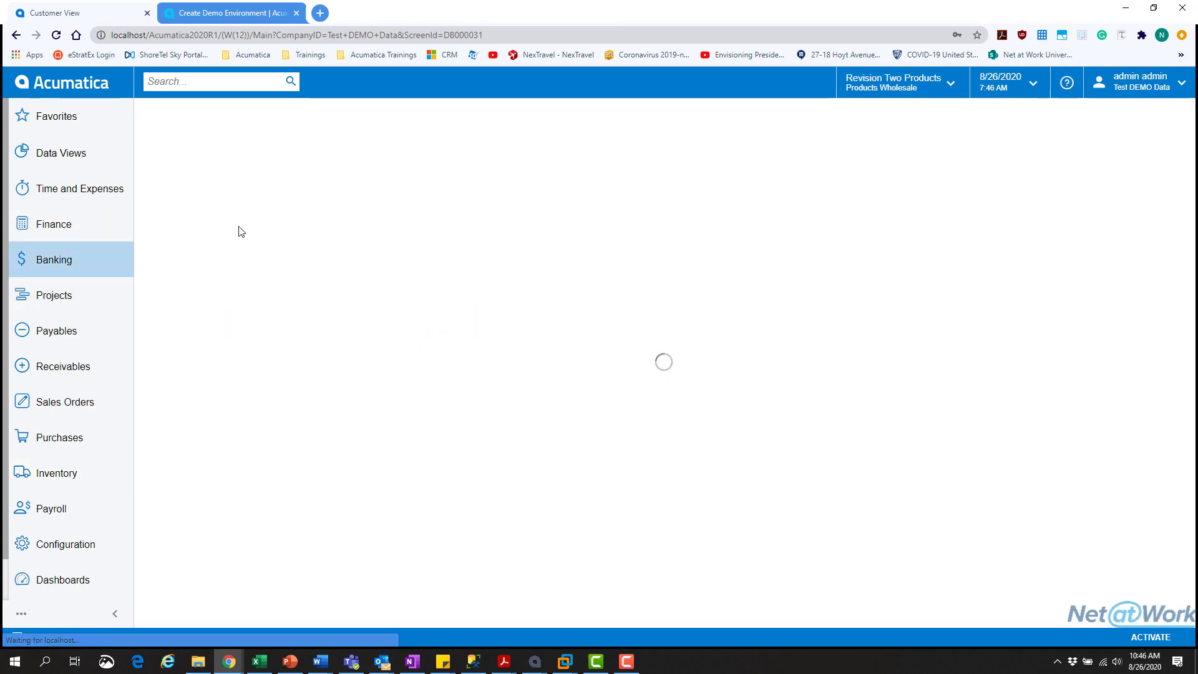